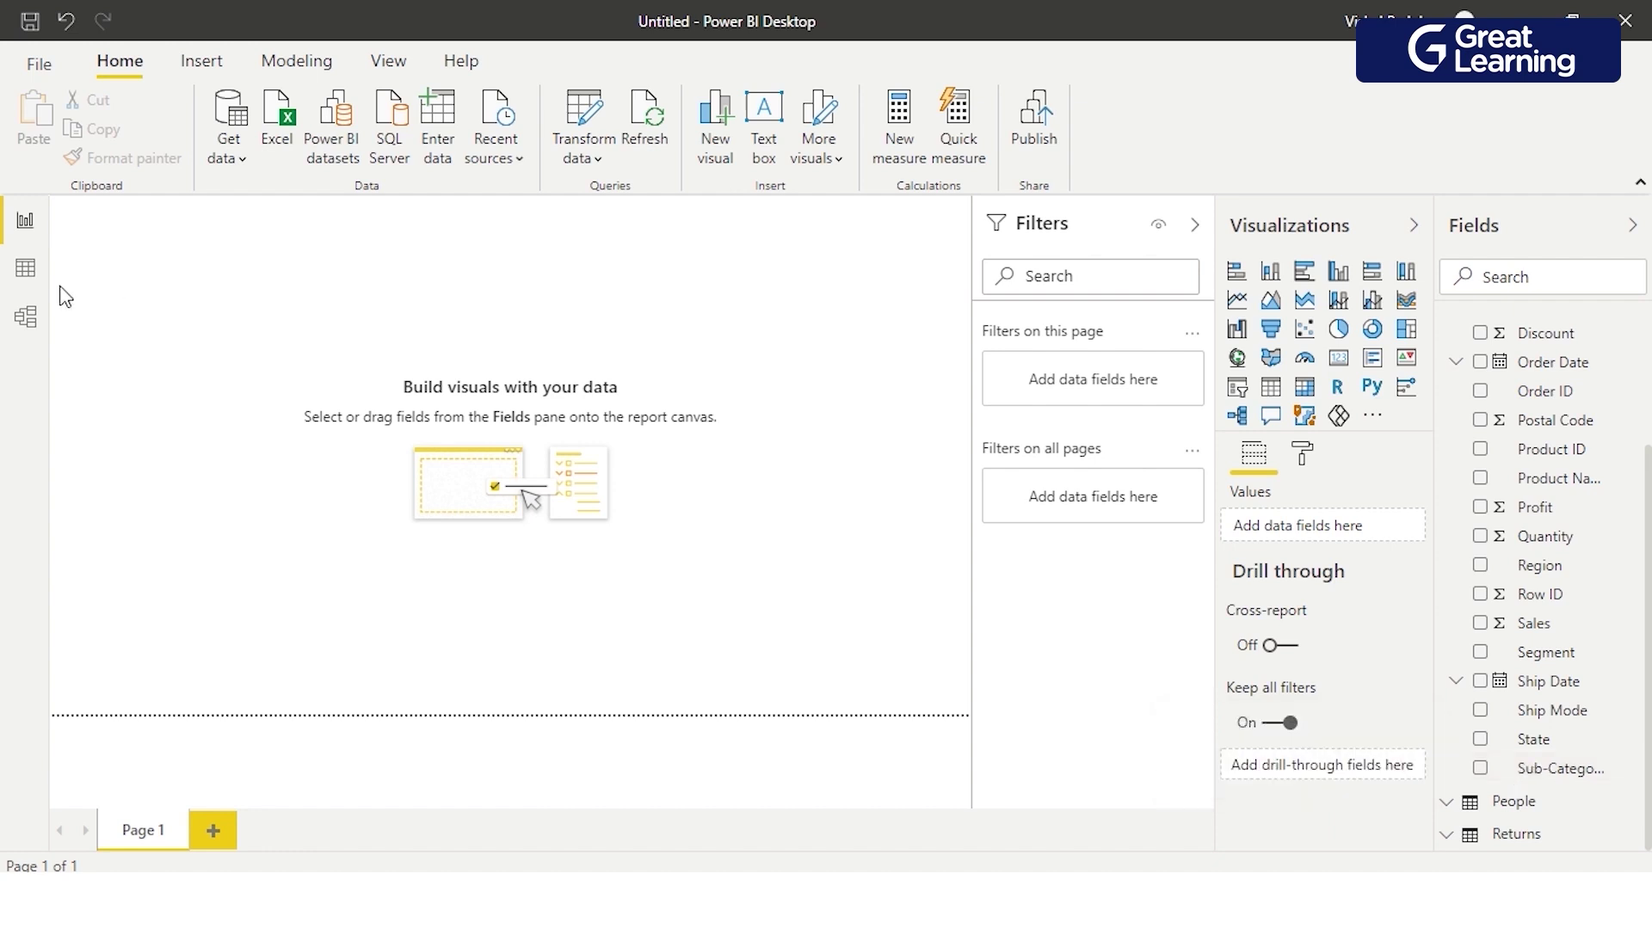
- Look through the rows and columns of the Orders table in data view and return to the report page
click(25, 269)
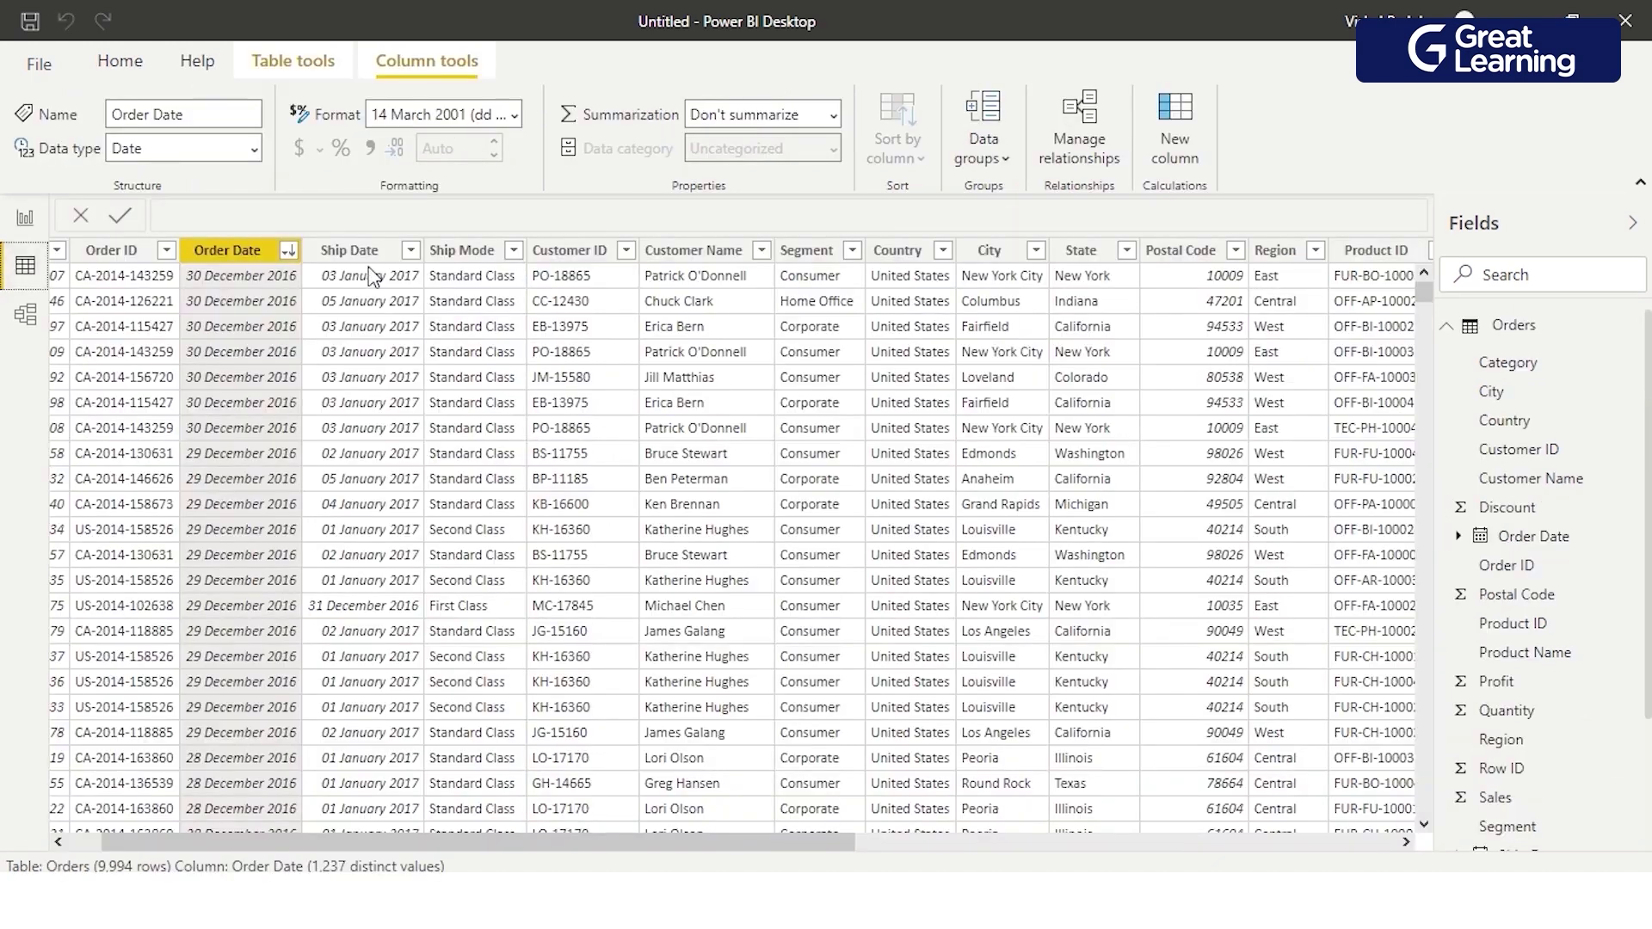
drag(562, 839, 943, 863)
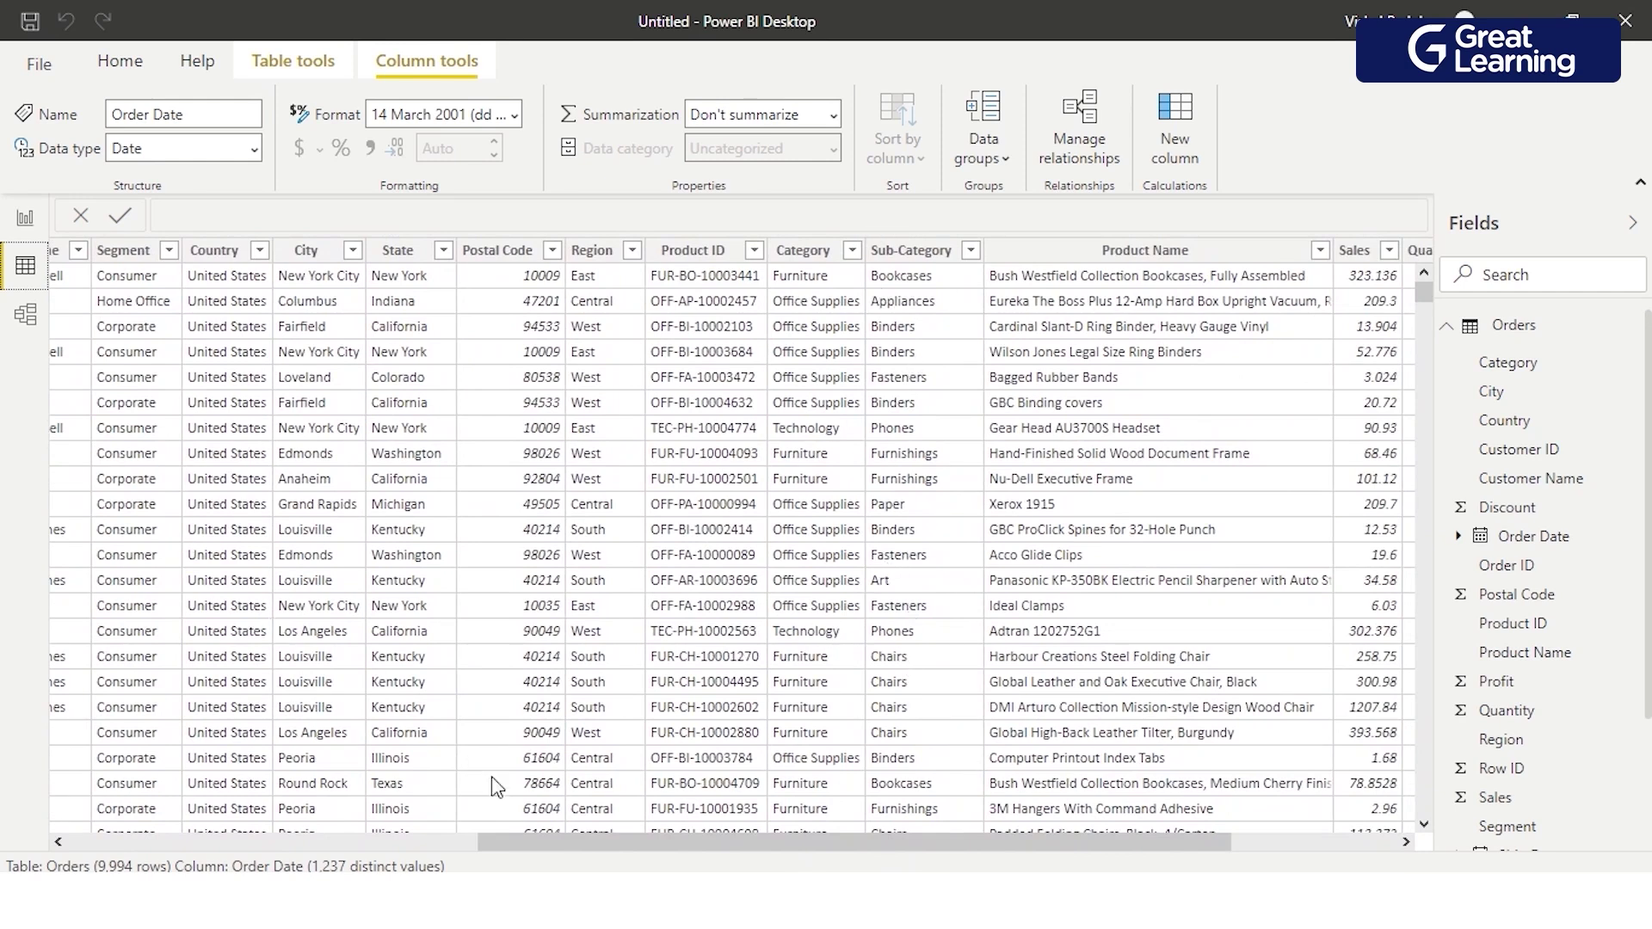
drag(1423, 292, 1425, 808)
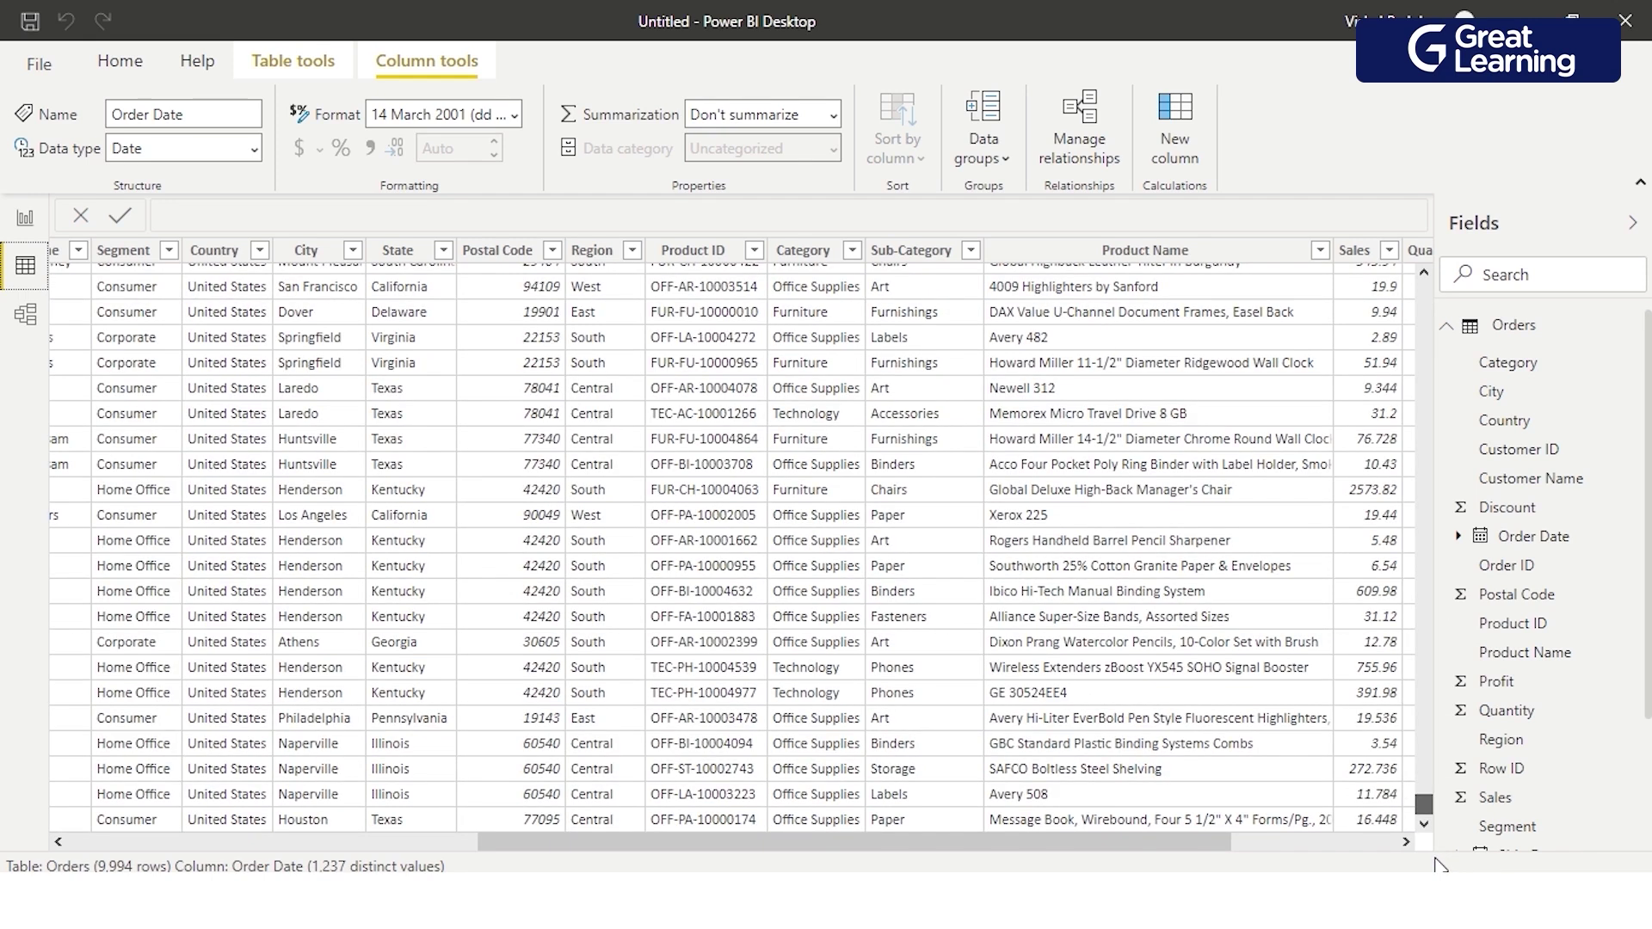
drag(1424, 804, 1425, 288)
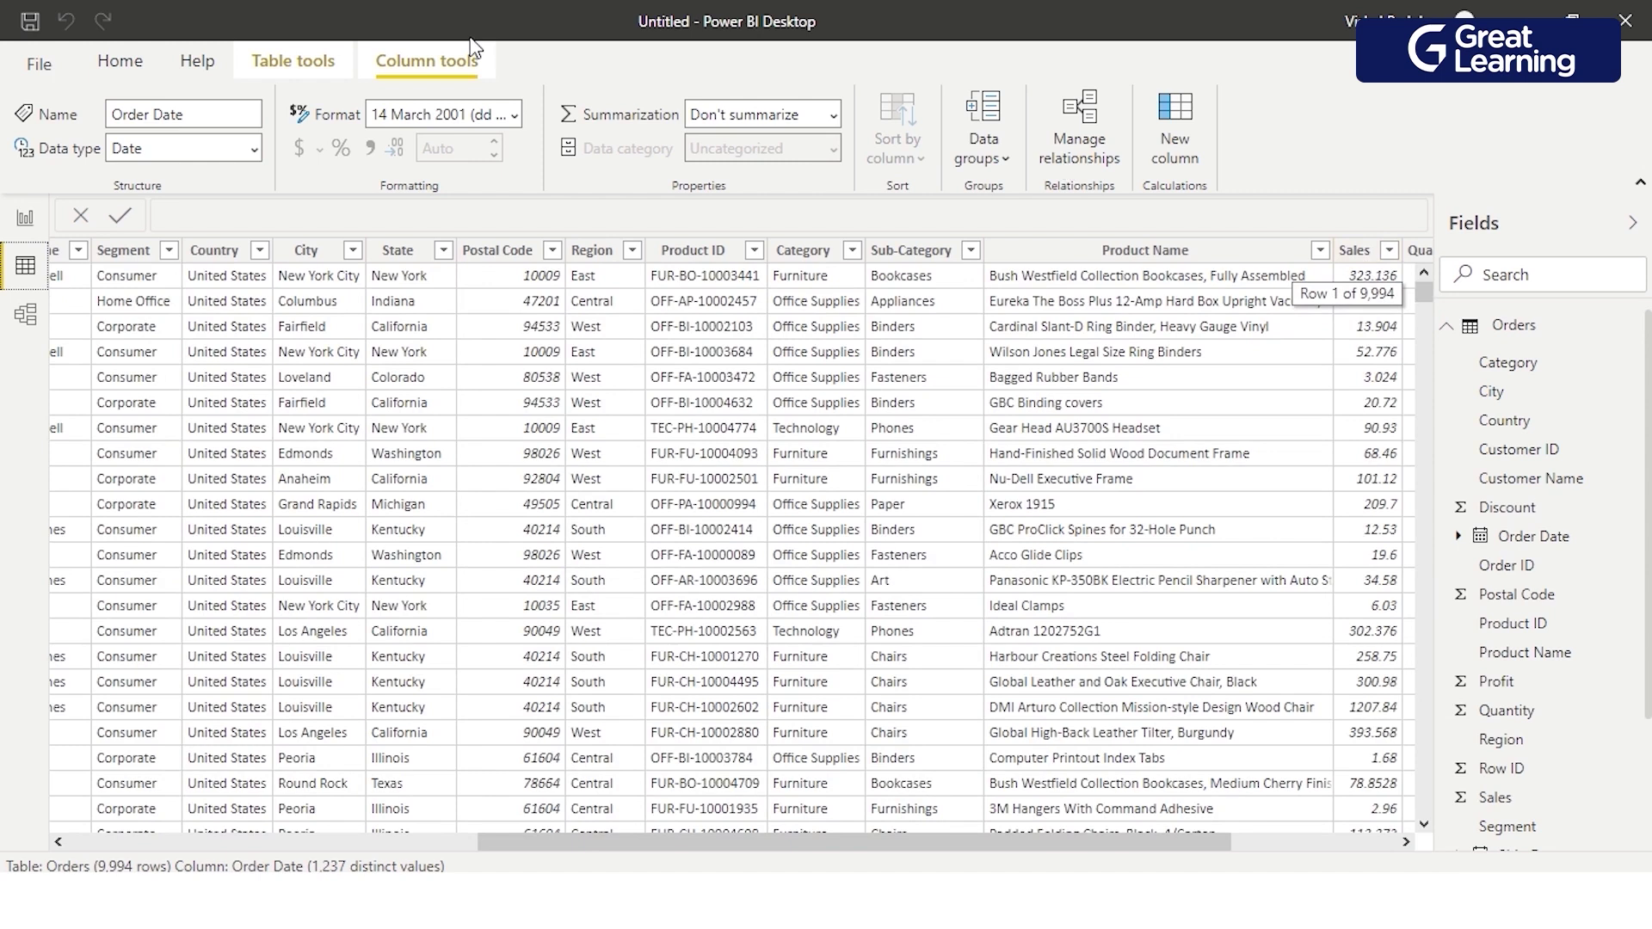
click(24, 222)
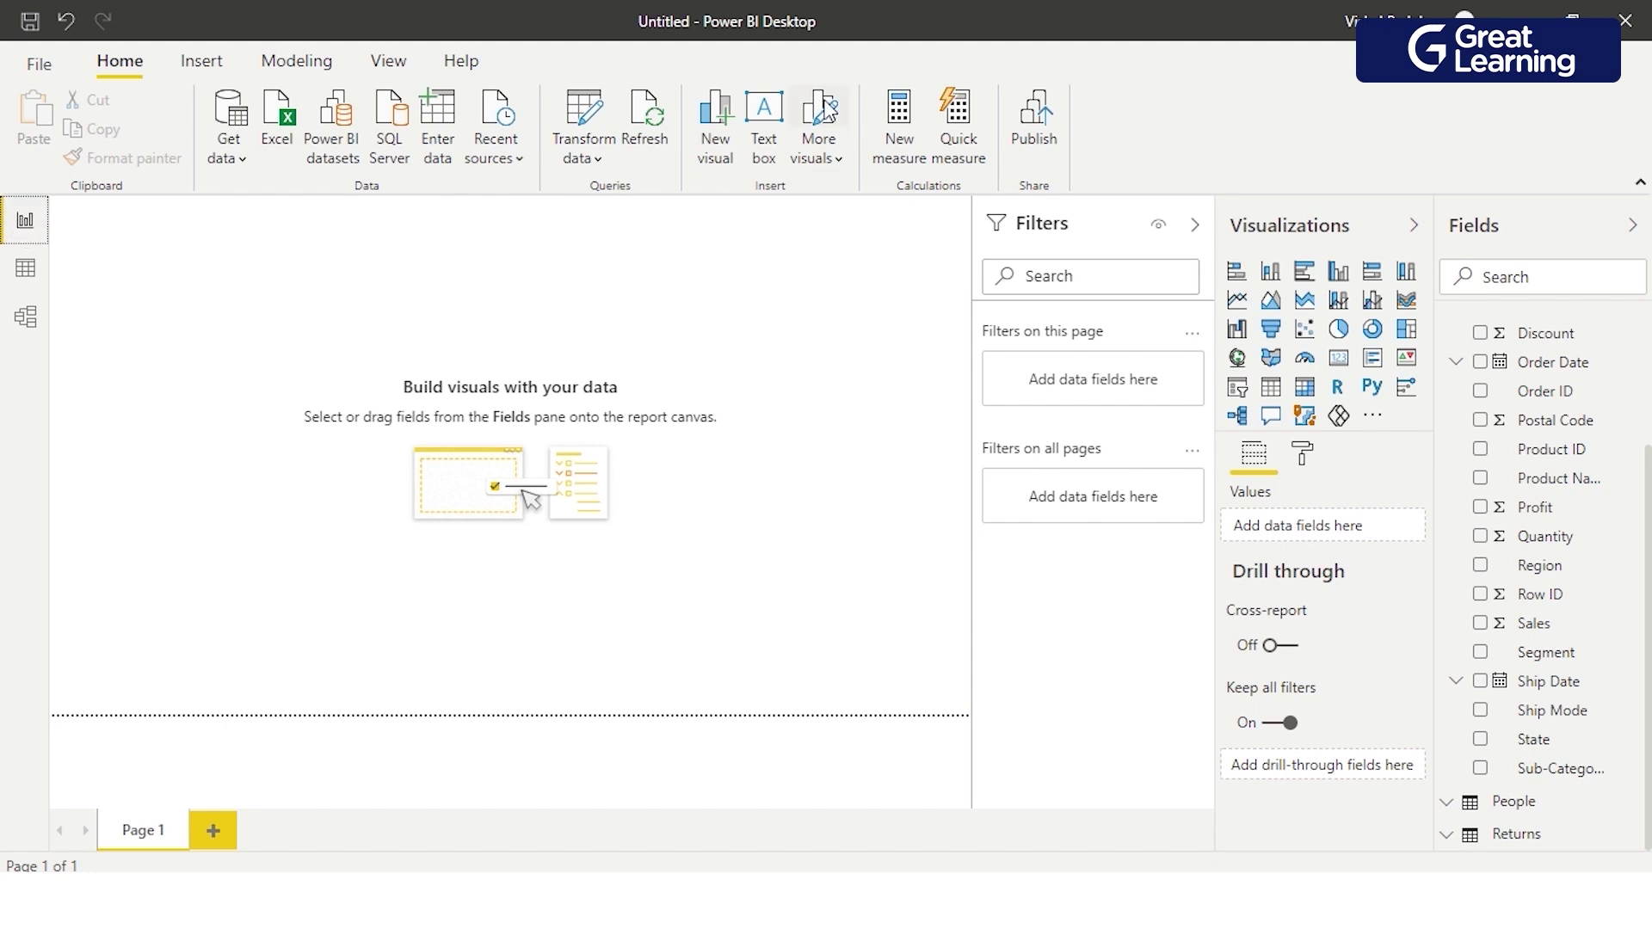
- Create a new measure in the Orders table and name it SubcategoryCount
right_click(1549, 768)
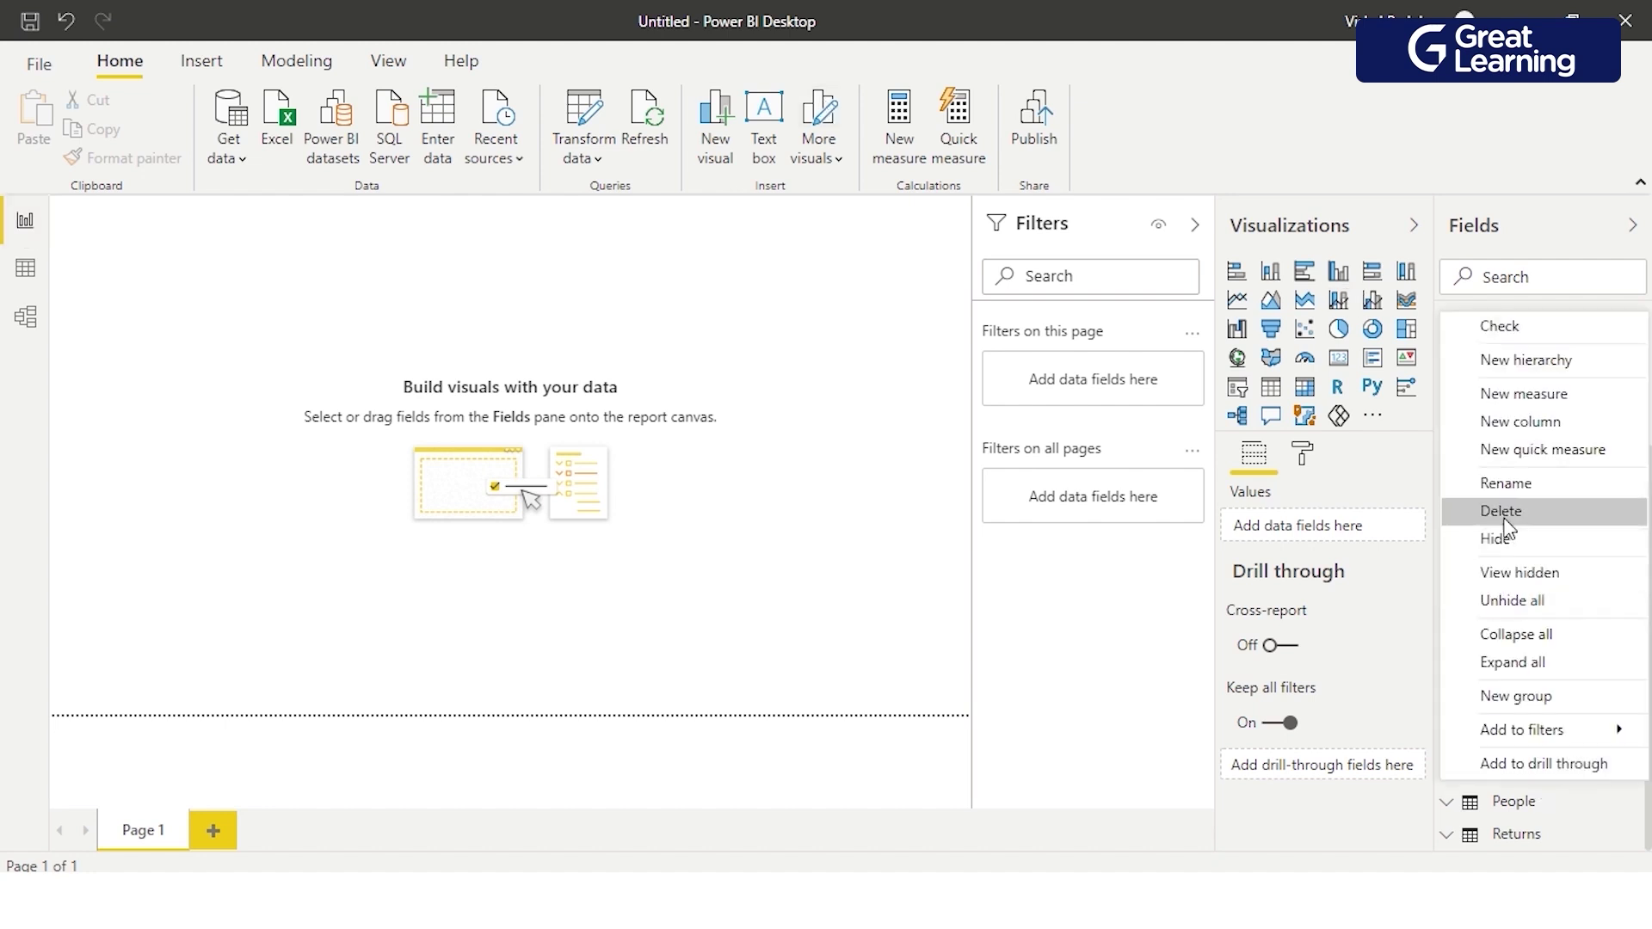
click(1502, 402)
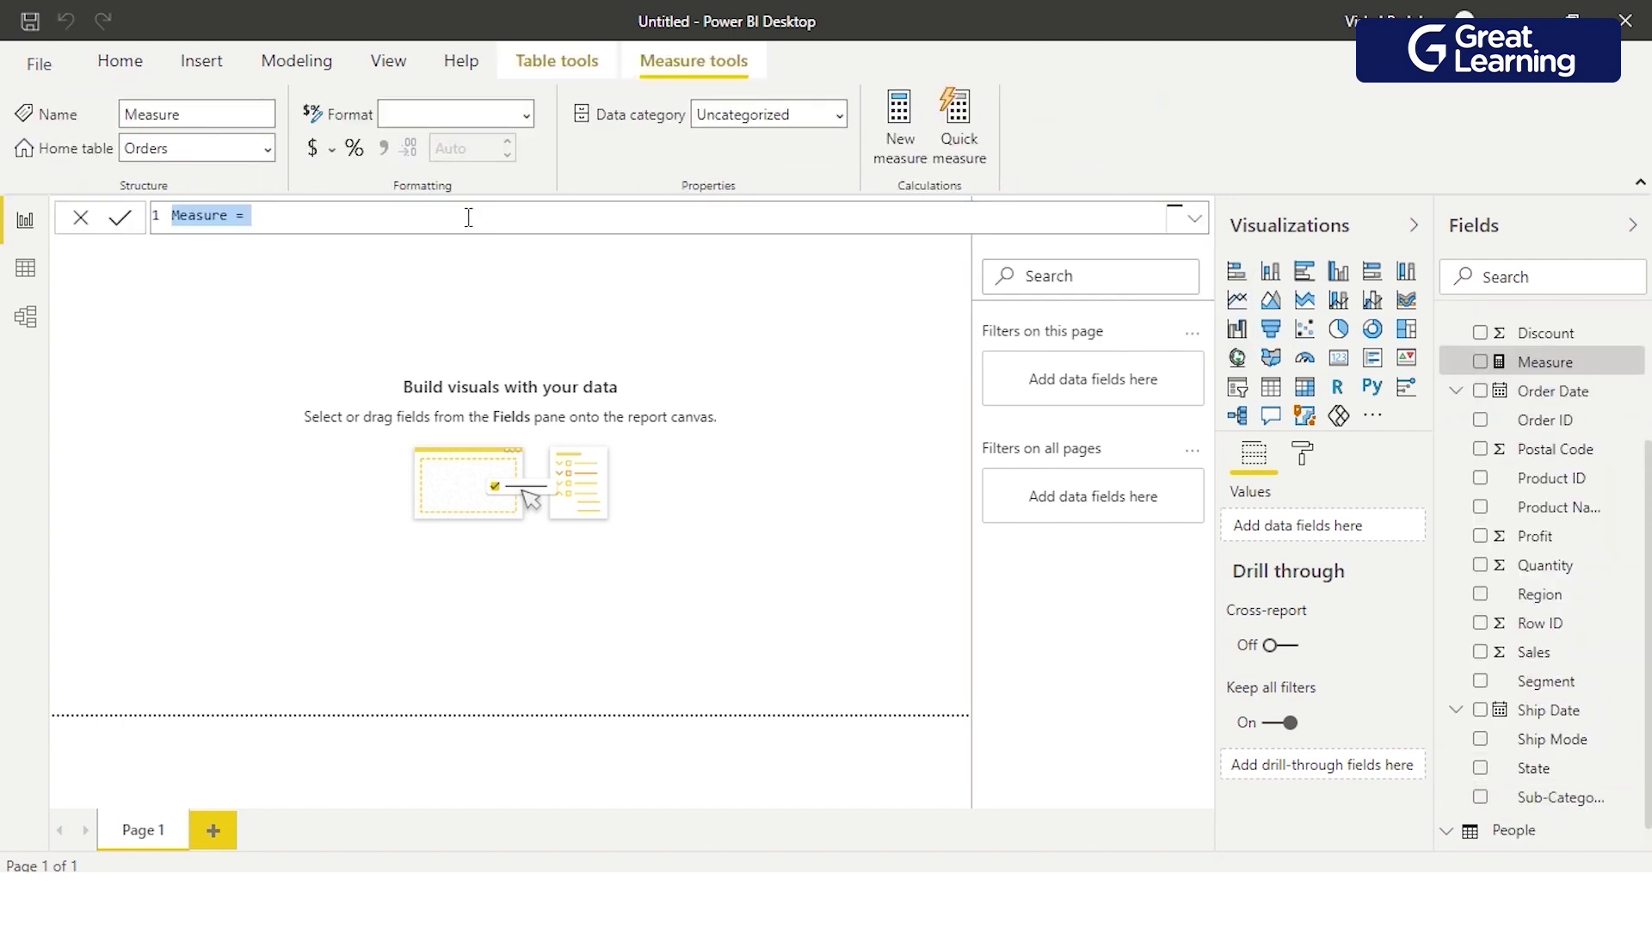
key(Home)
key(Right)
key(Right)
key(Right)
key(Right)
key(Right)
key(Right)
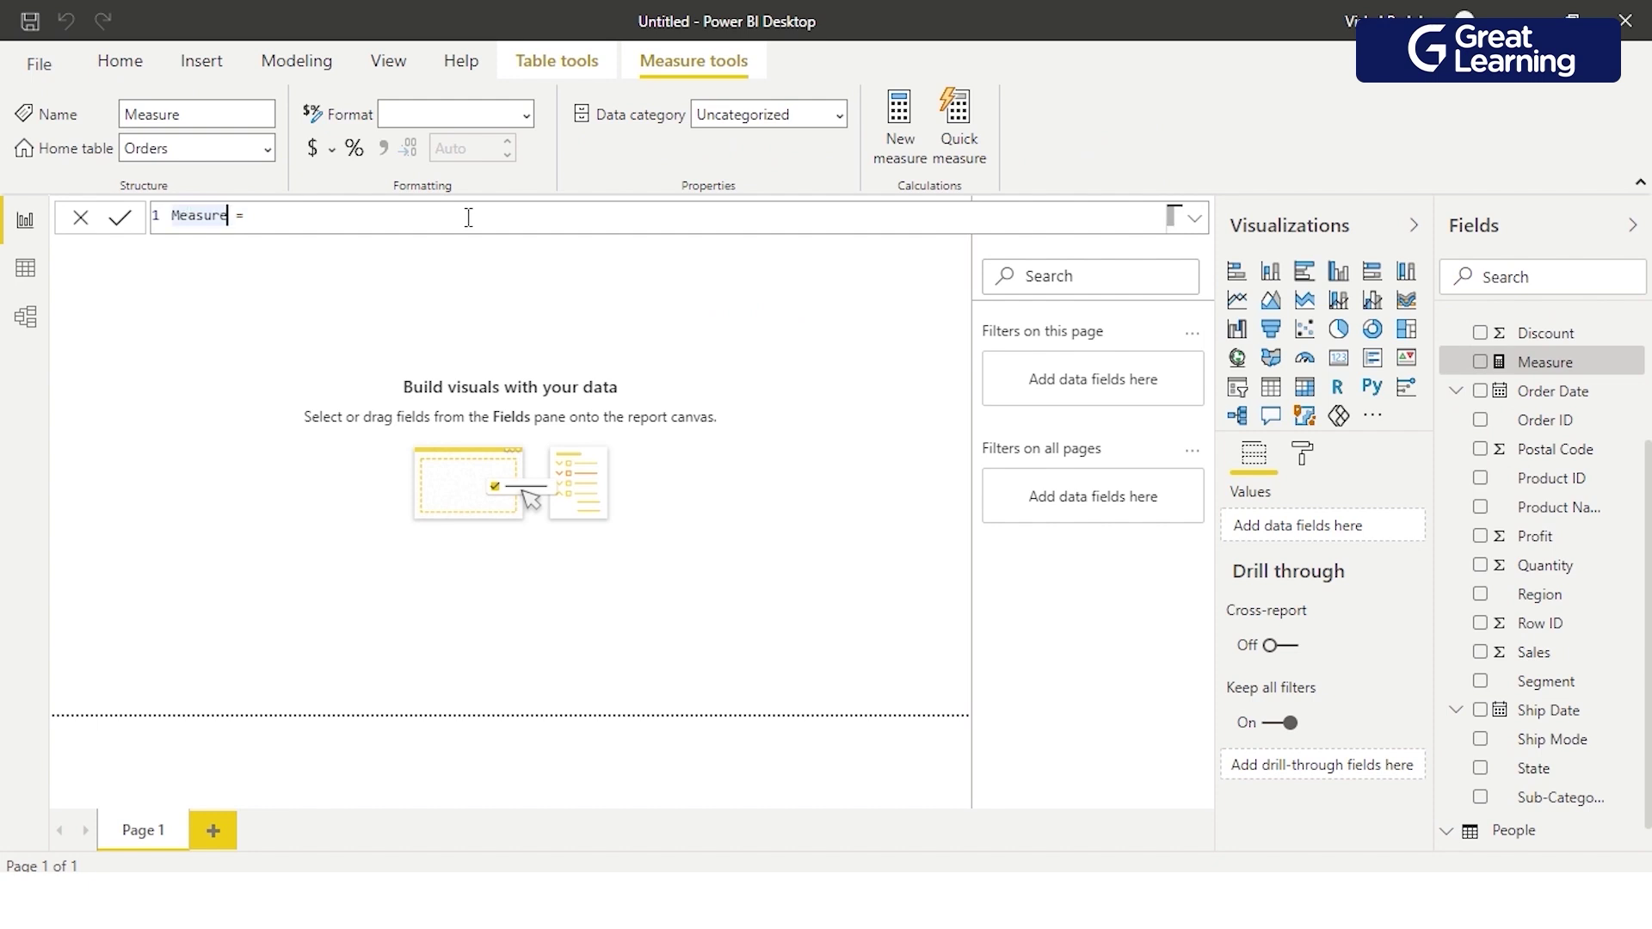
key(BackSpace)
key(BackSpace)
key(BackSpace)
key(BackSpace)
key(BackSpace)
key(BackSpace)
key(BackSpace)
text(Subcate)
text(gory)
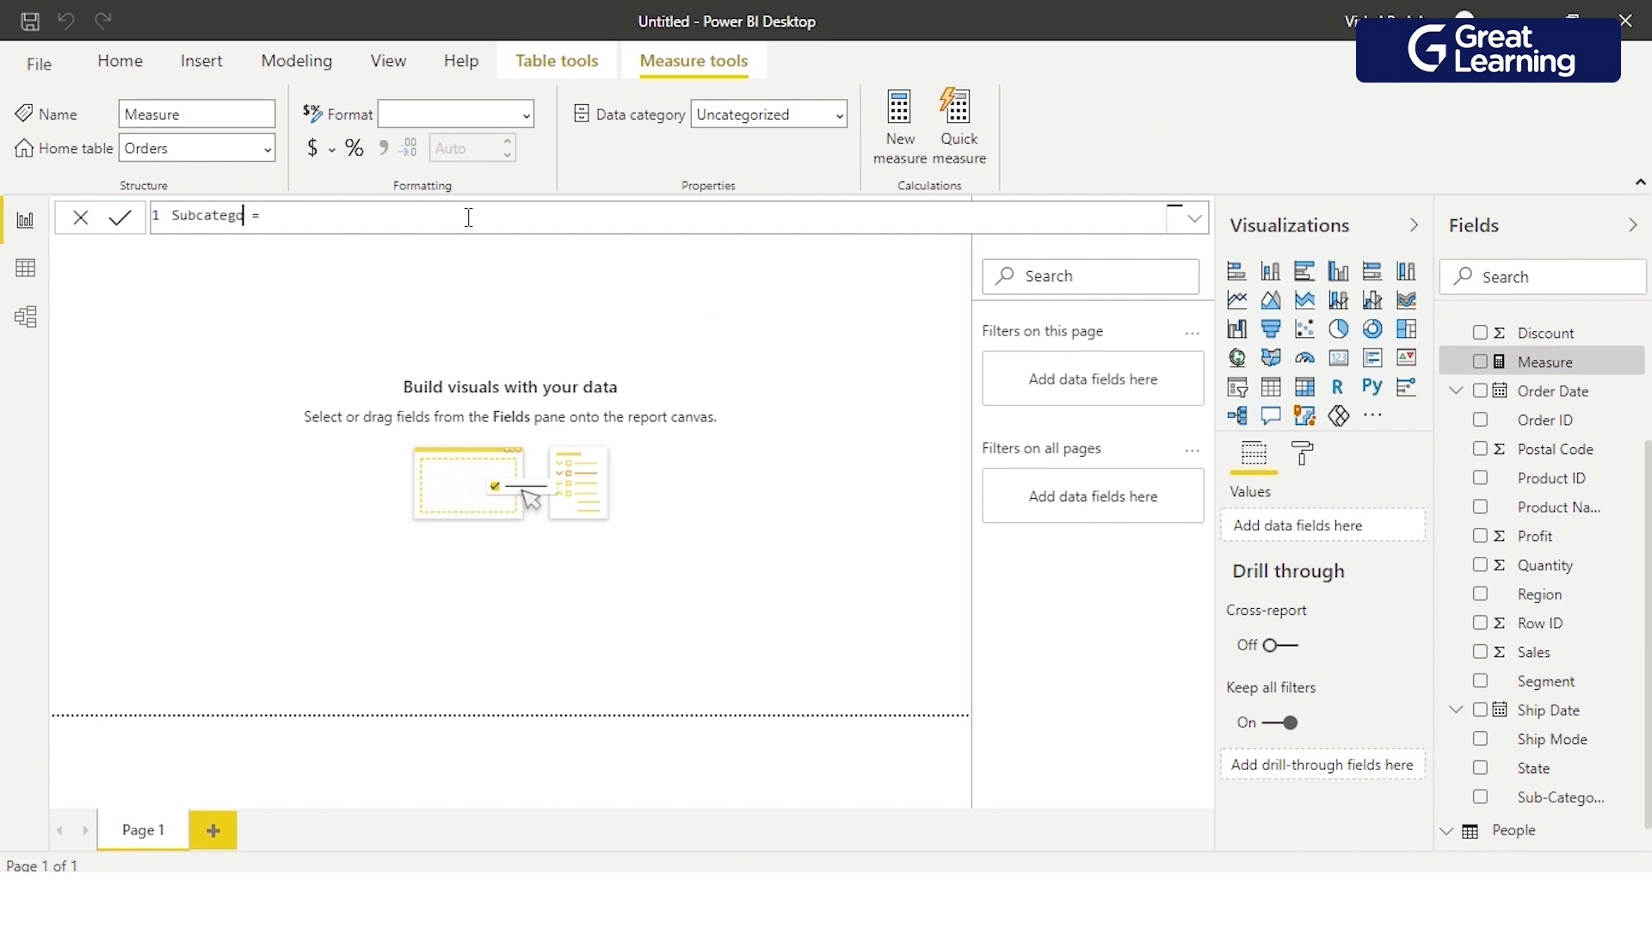
text(Count)
key(Right)
key(Right)
key(Right)
text(Co)
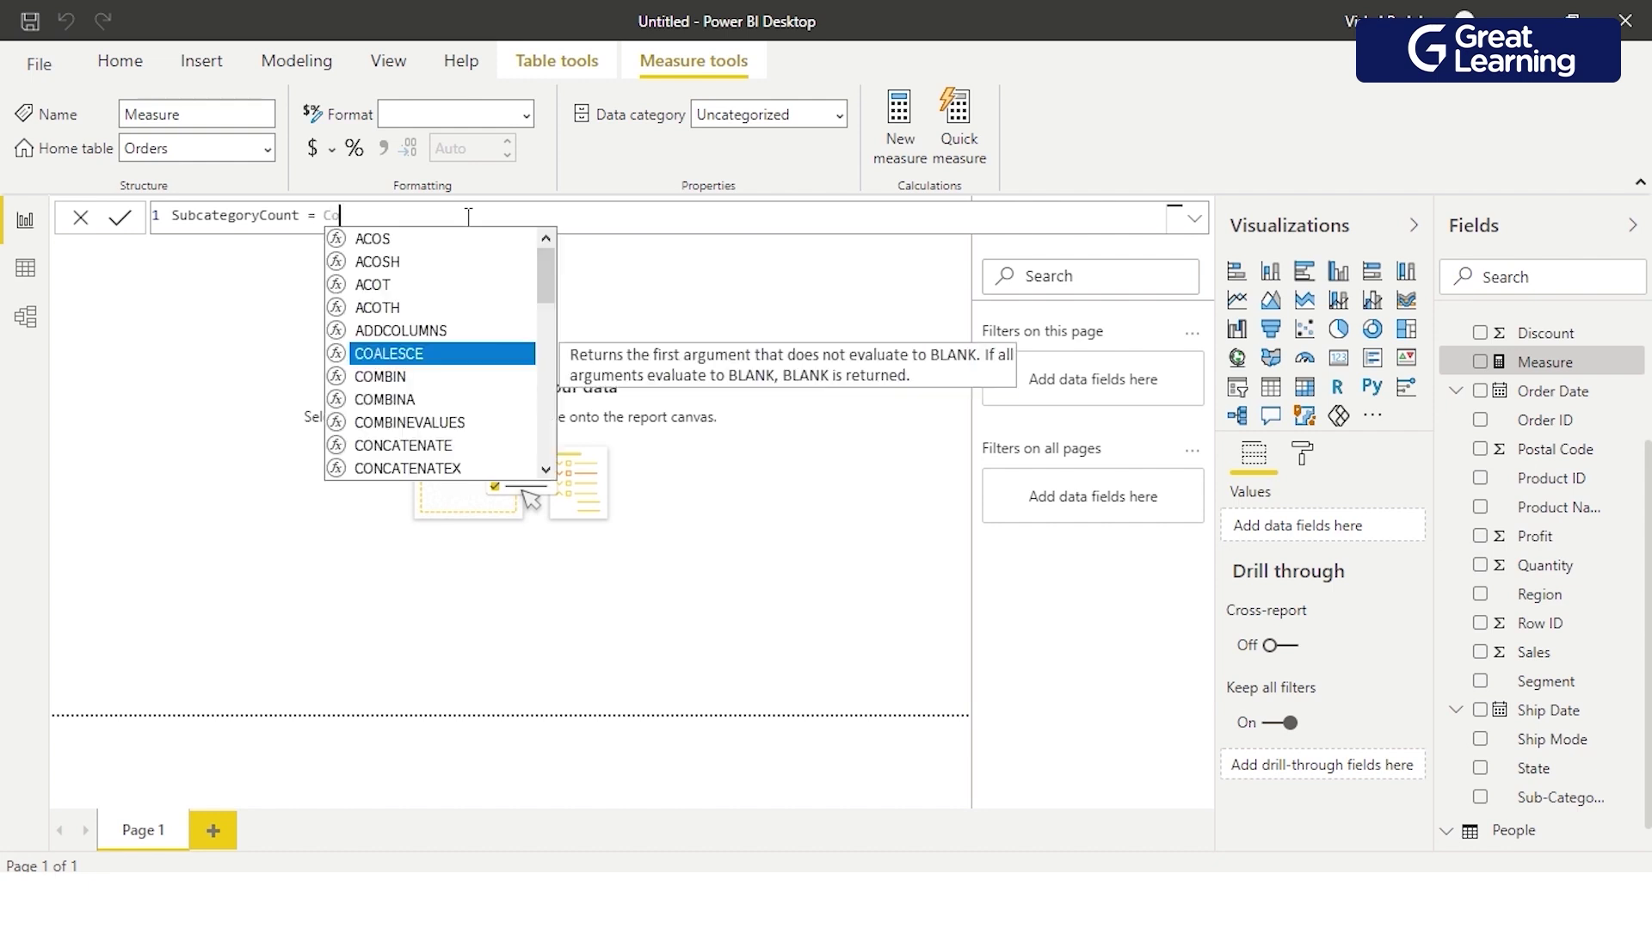
text(u)
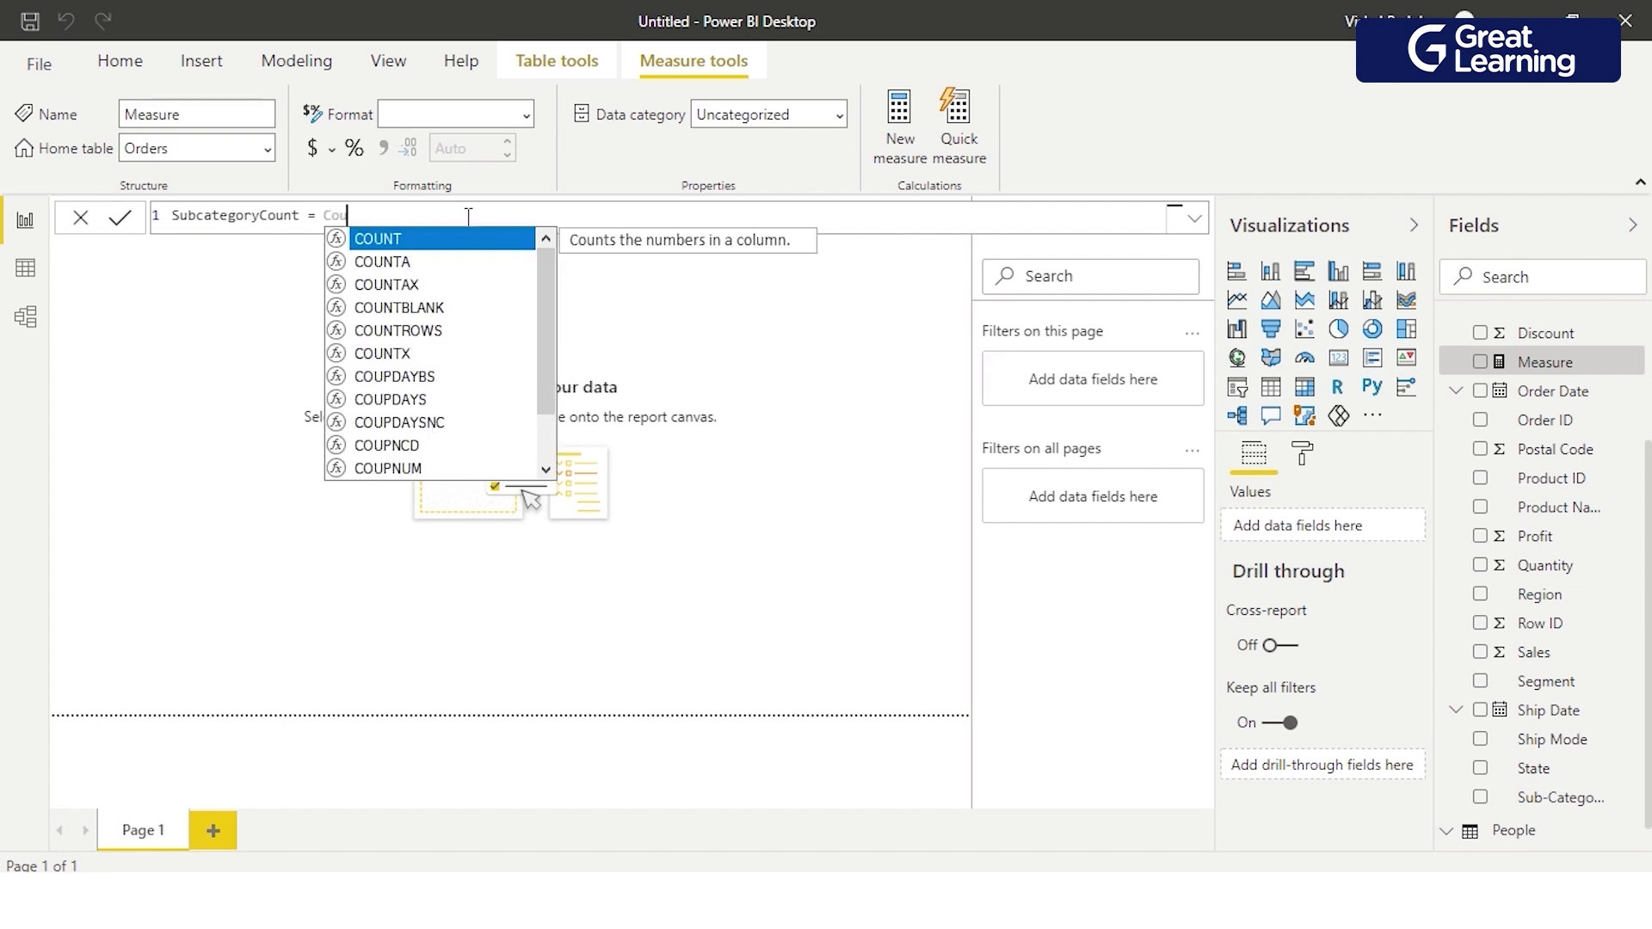
key(BackSpace)
key(BackSpace)
key(BackSpace)
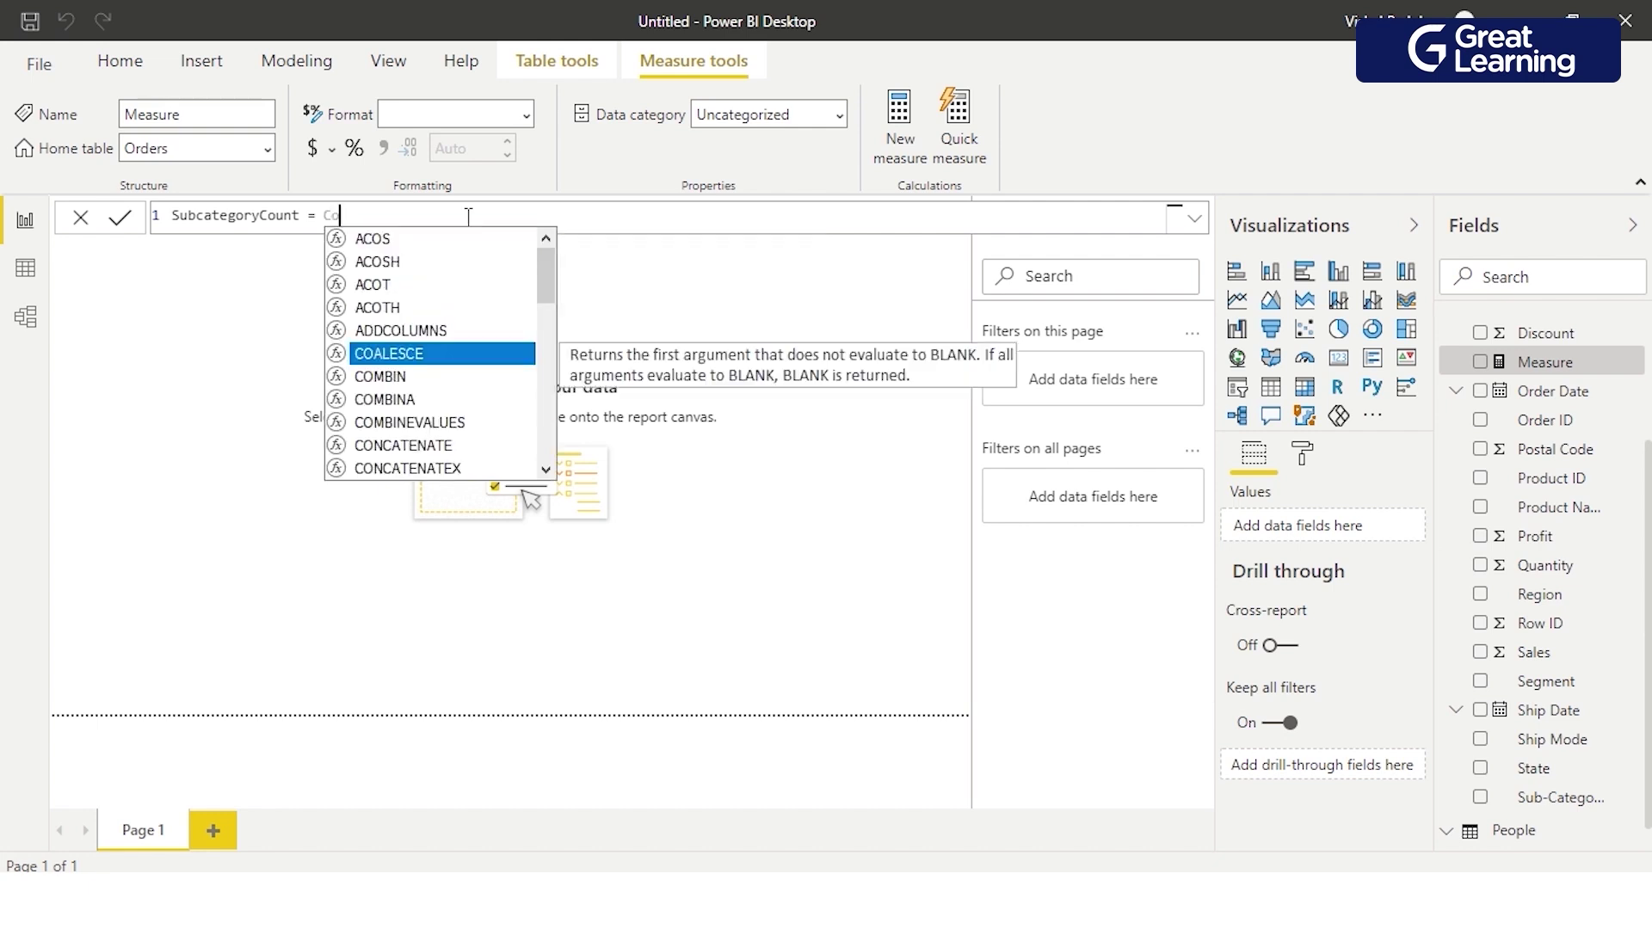
text(S)
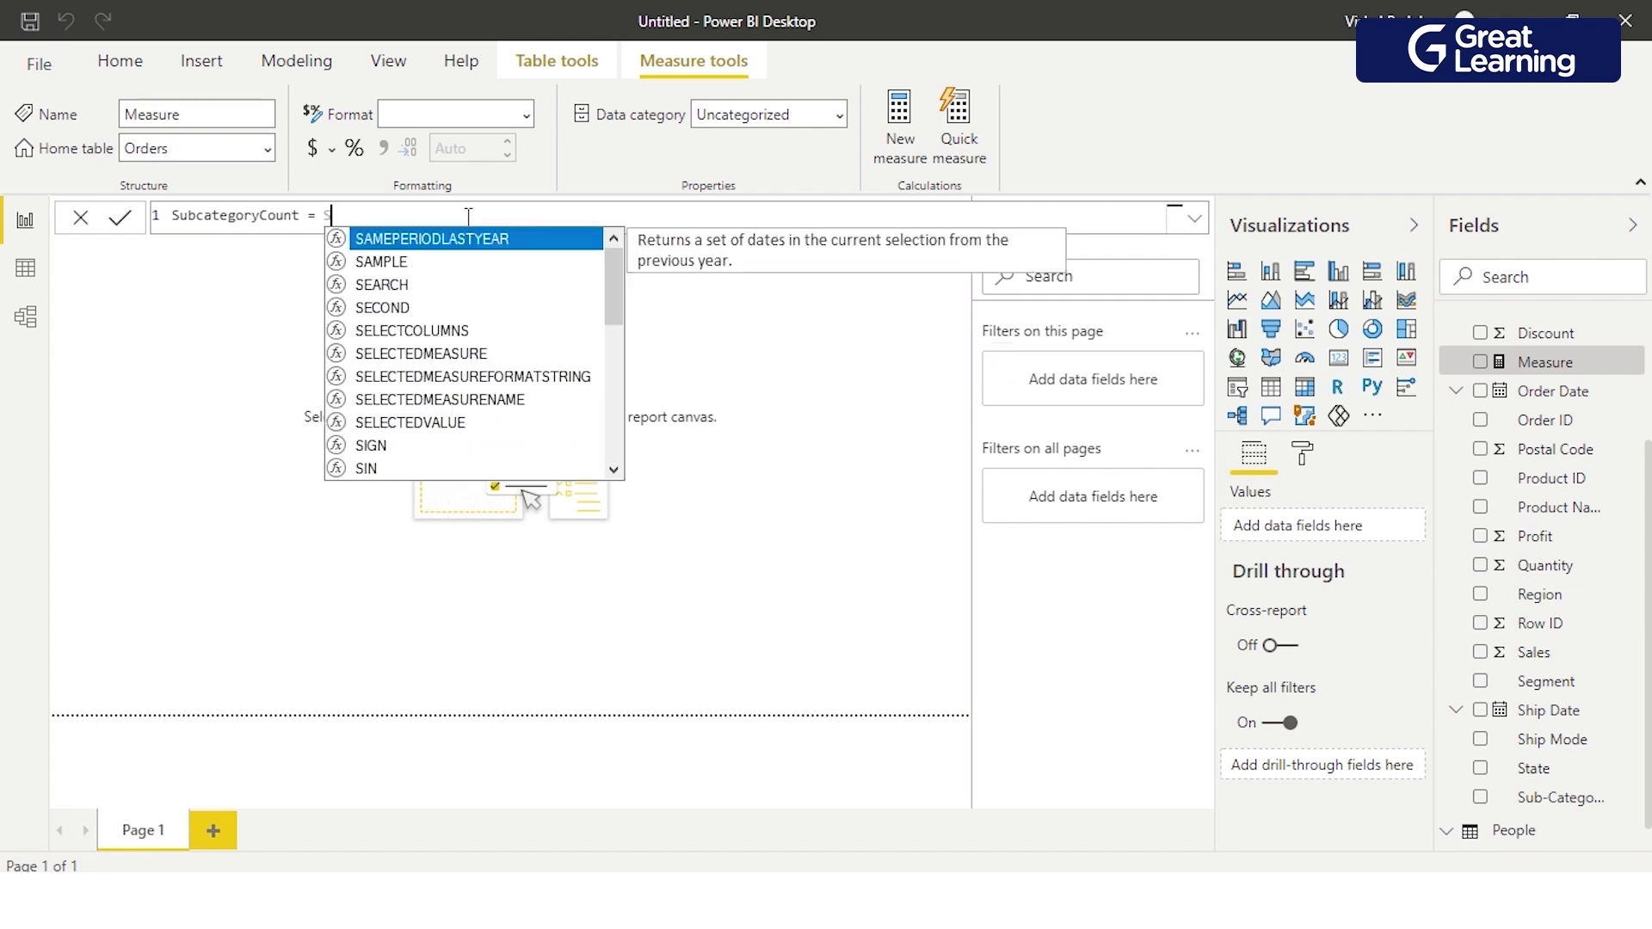
text(um)
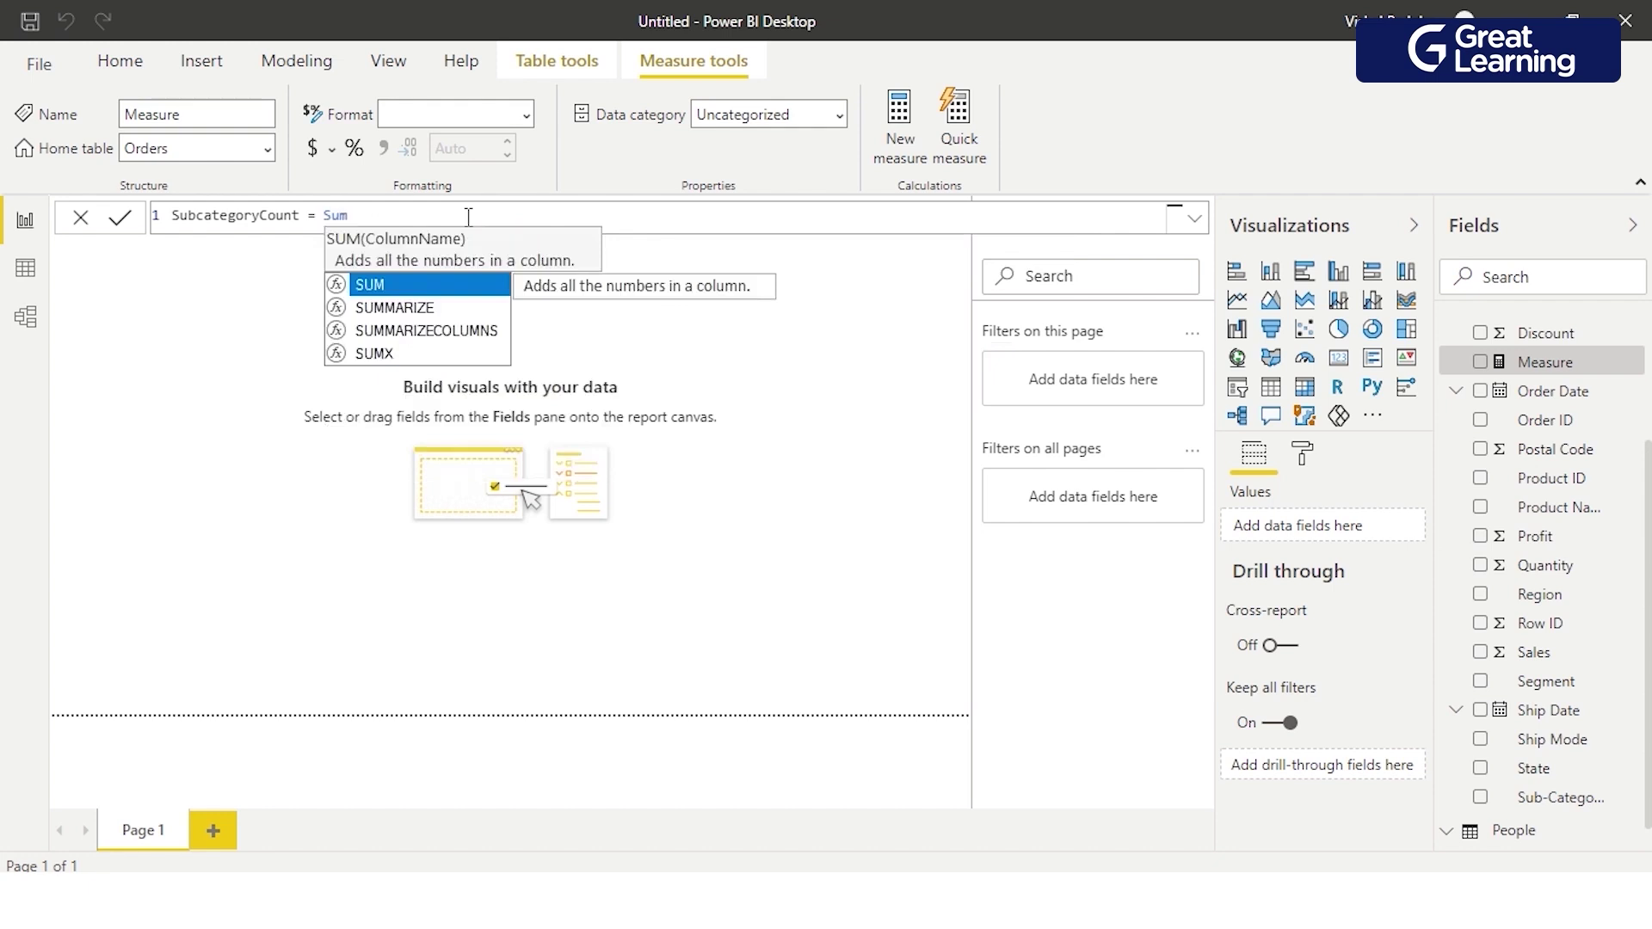
key(BackSpace)
key(BackSpace)
key(BackSpace)
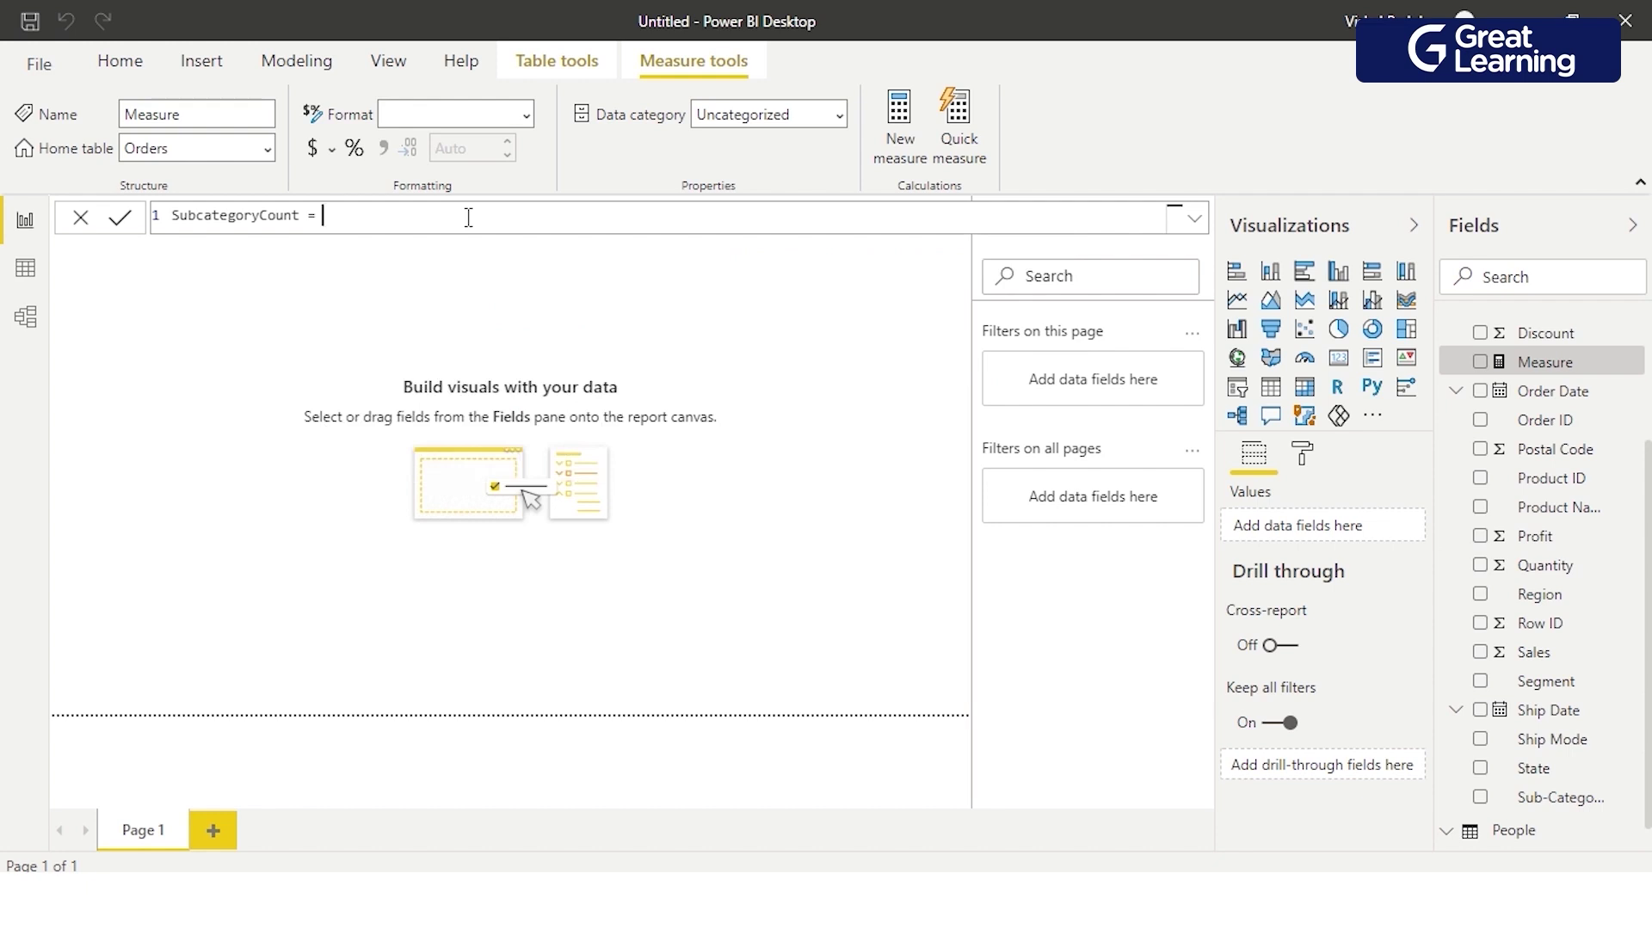
- Define the SubcategoryCount measure as COUNT(Orders[Sub-Category]) and commit the formula
text(Coun)
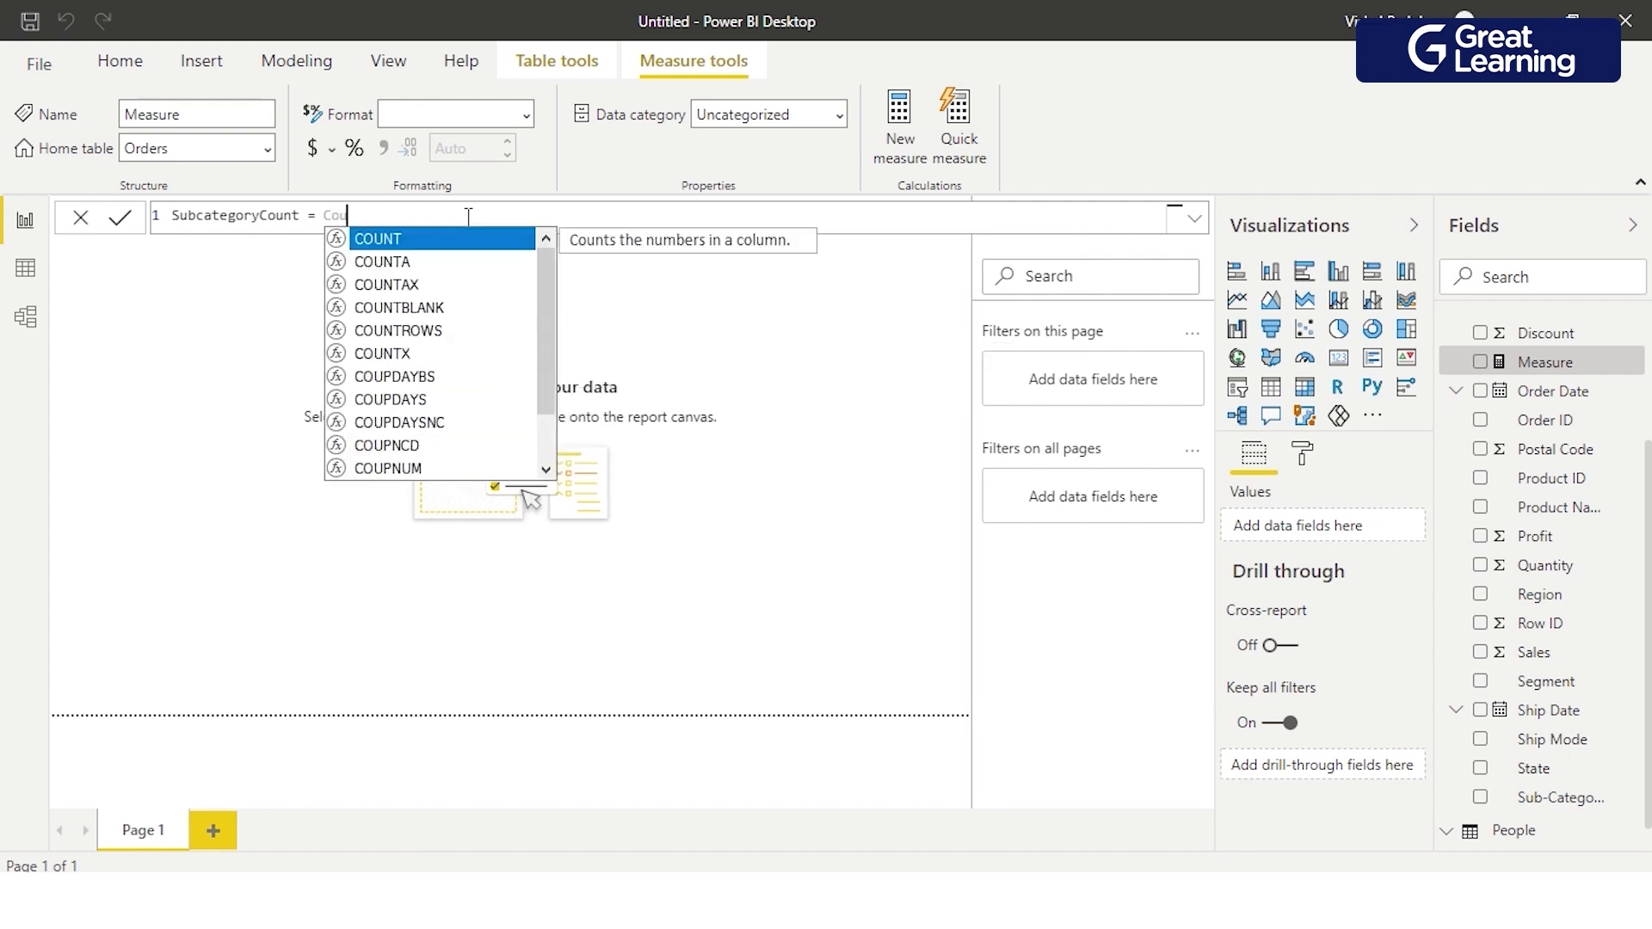
click(437, 246)
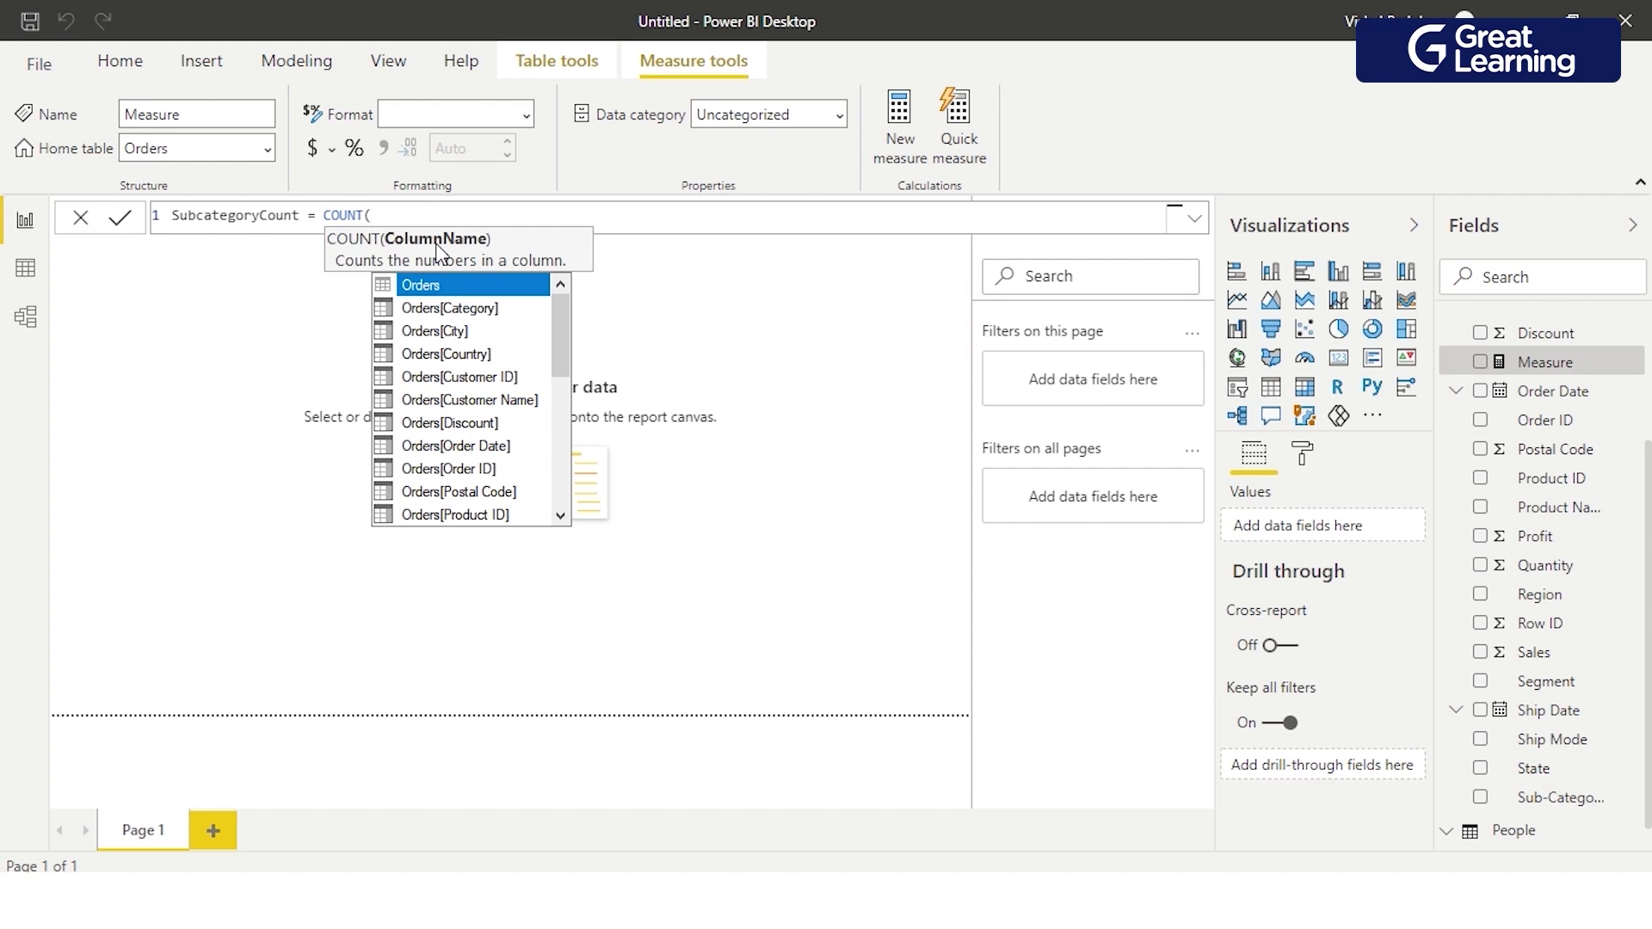
text(Sub)
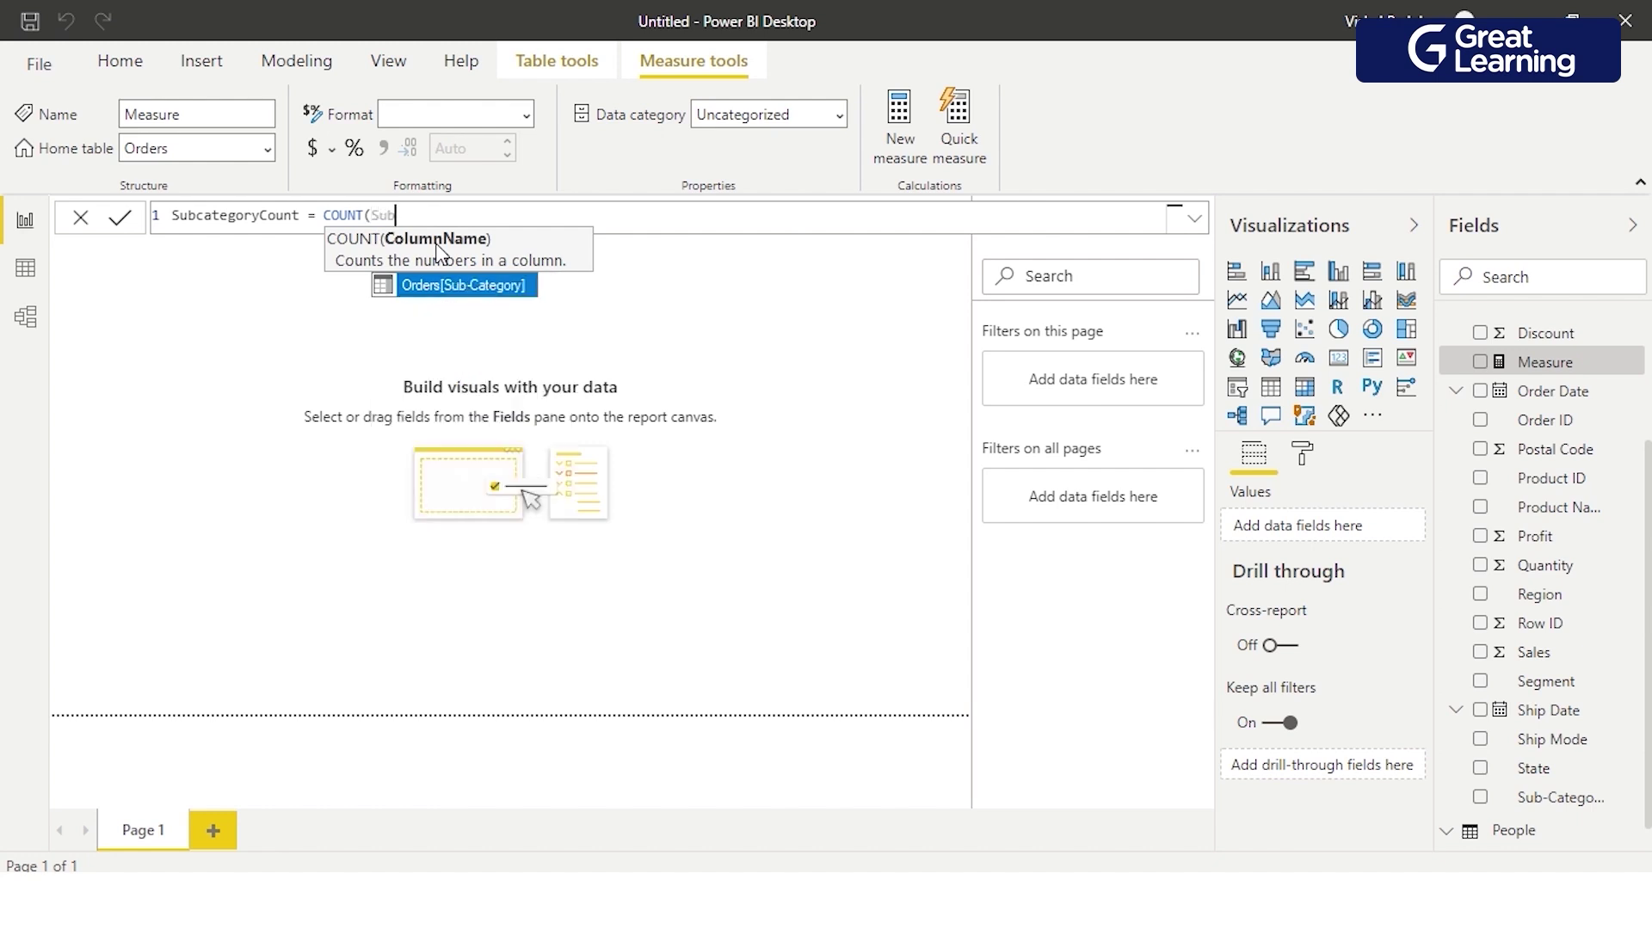
click(422, 286)
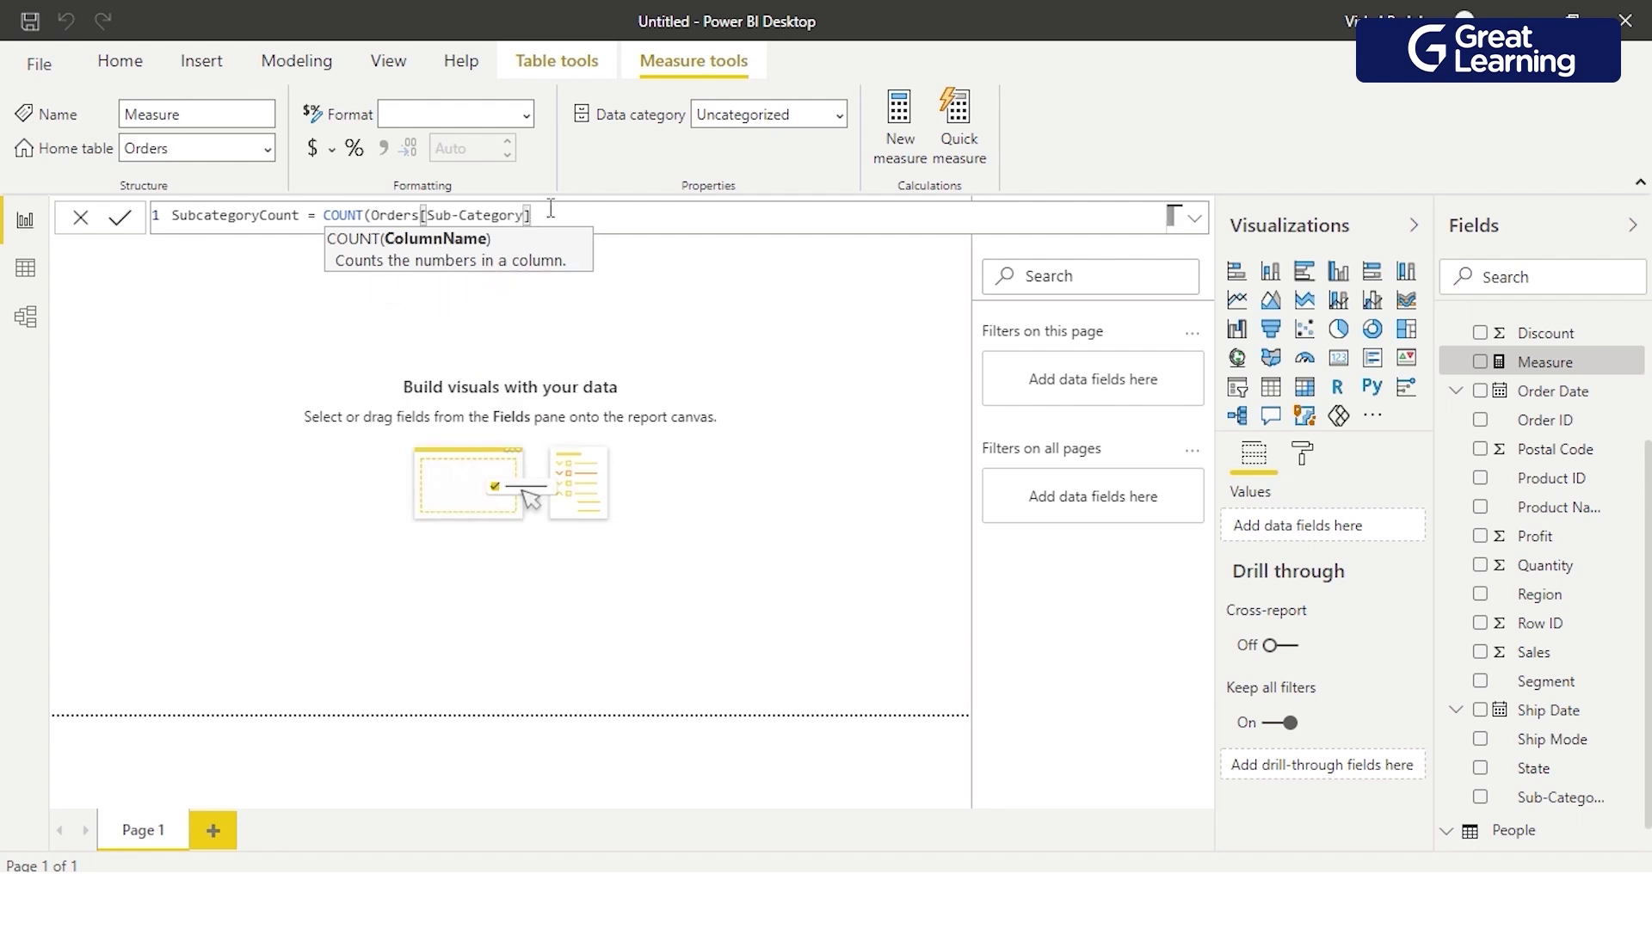
key(Return)
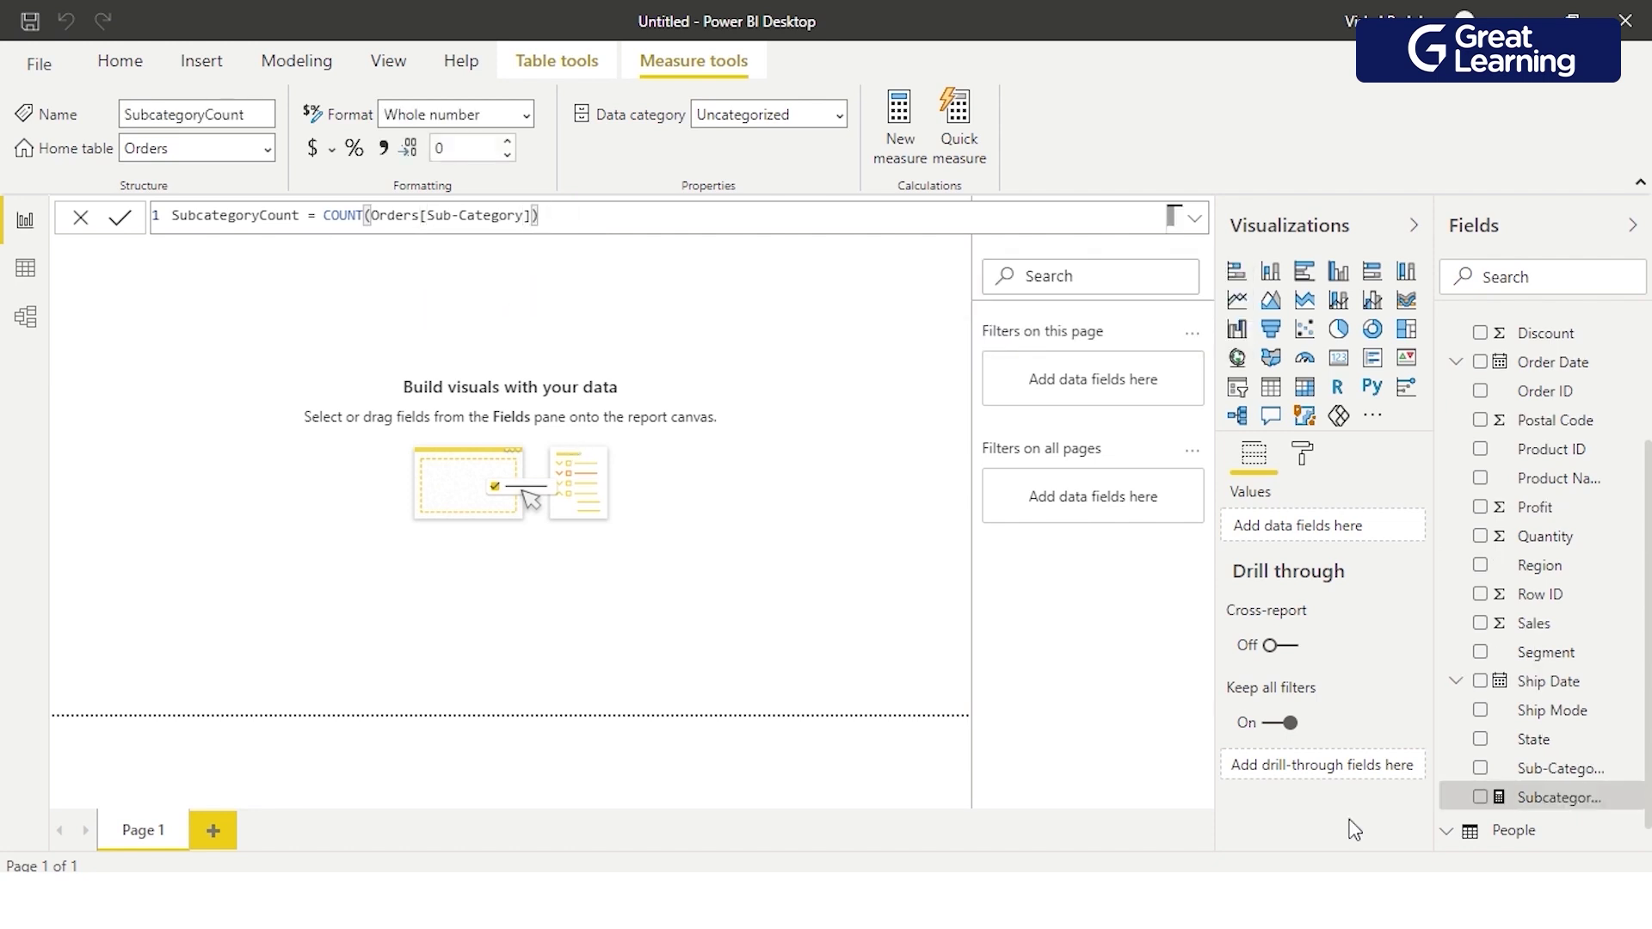
- Show the SubcategoryCount measure in a card visual near the centre of the blank report page
drag(1528, 809, 435, 516)
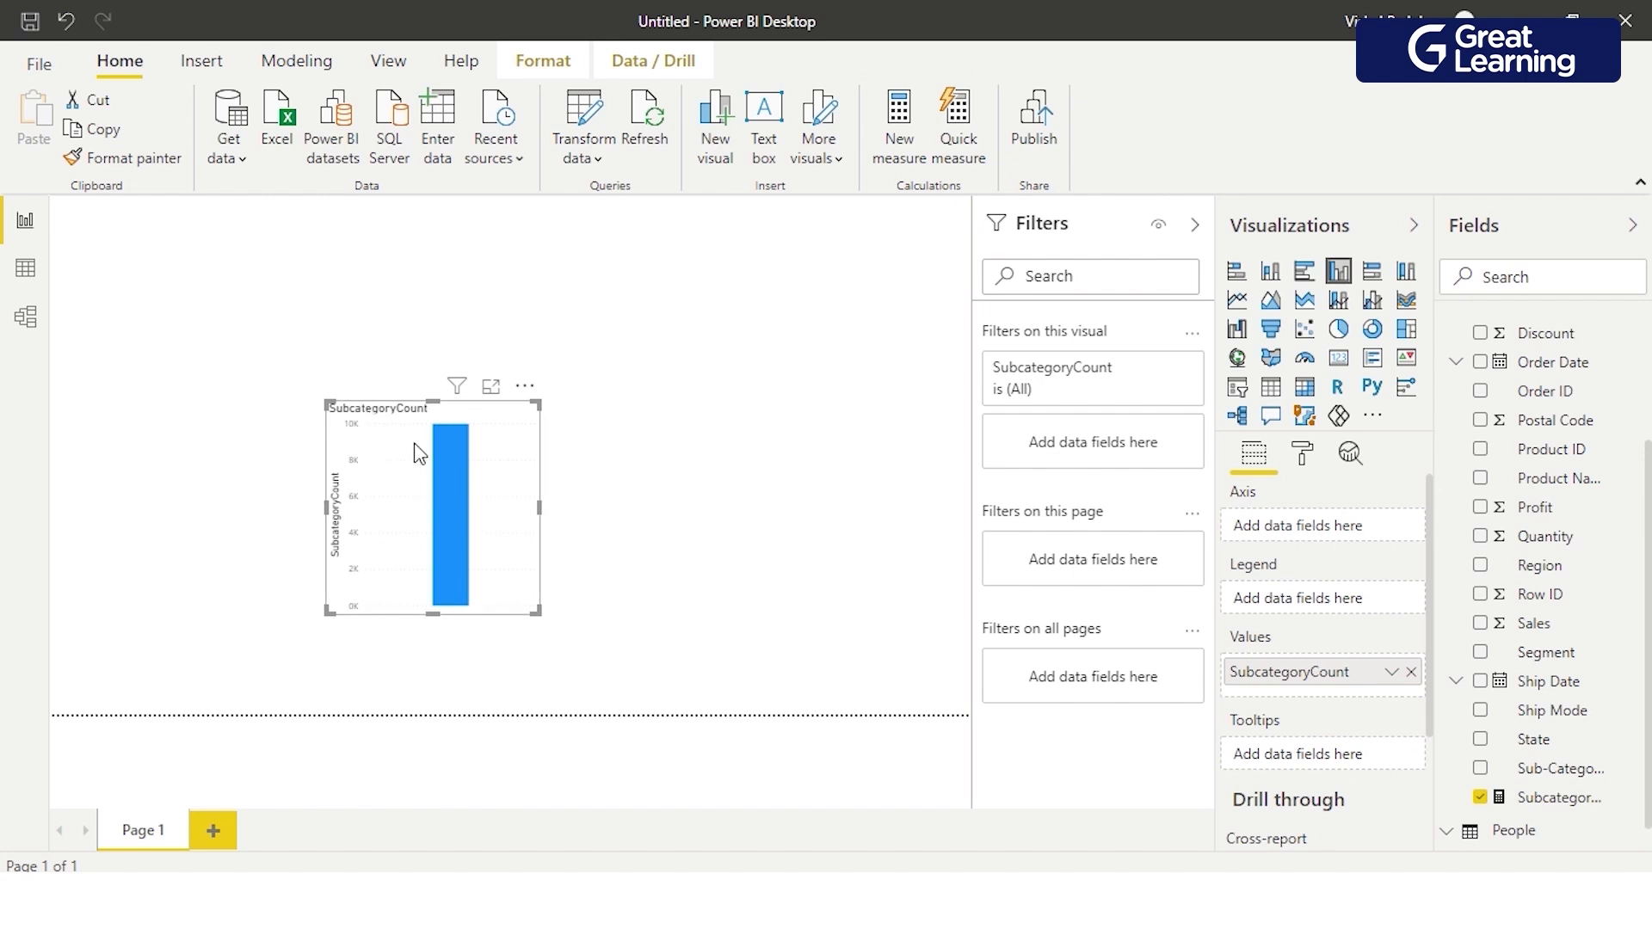
click(1339, 359)
drag(352, 499, 356, 443)
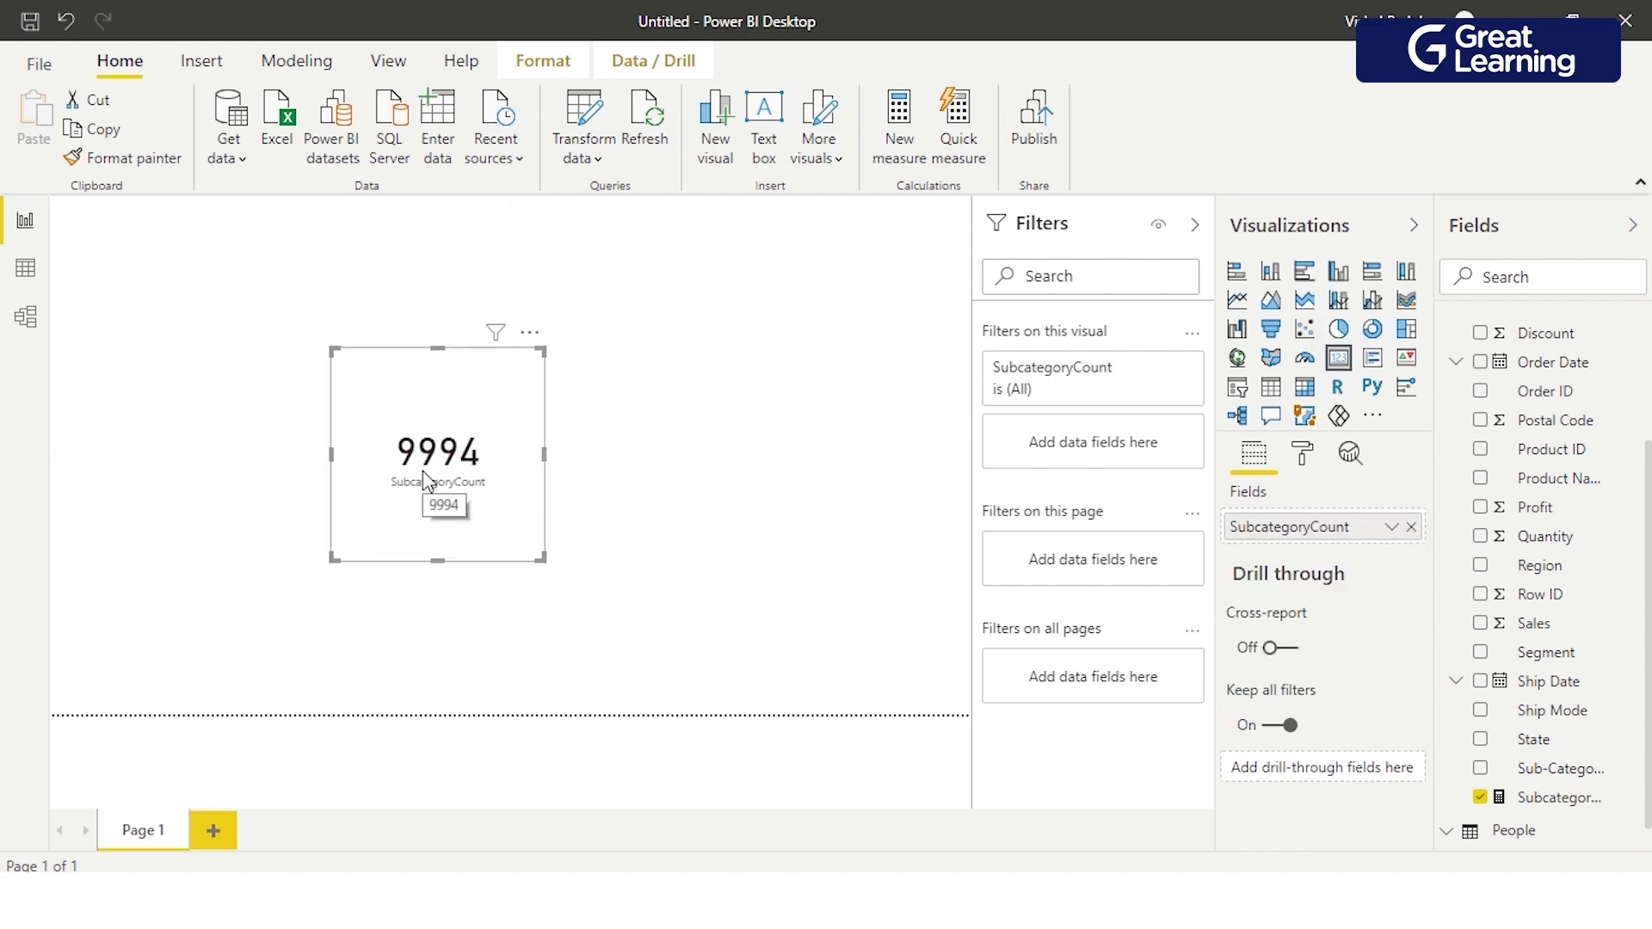
- Check the Orders table in data view and remove the SubcategoryCount card from the report page
click(25, 269)
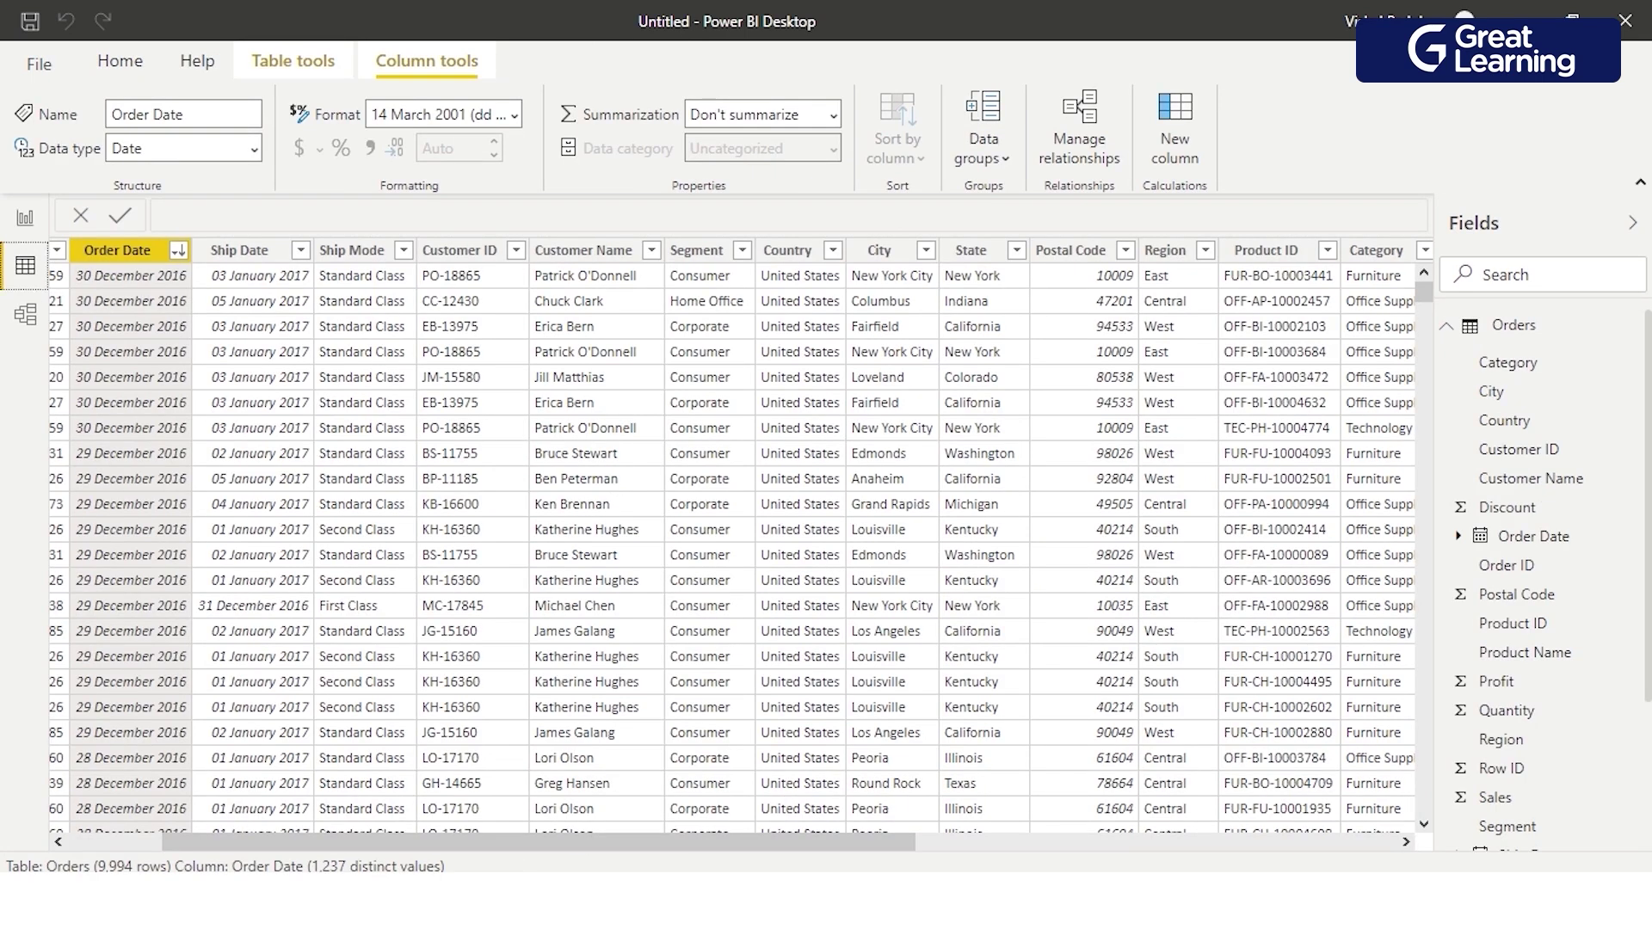
click(27, 222)
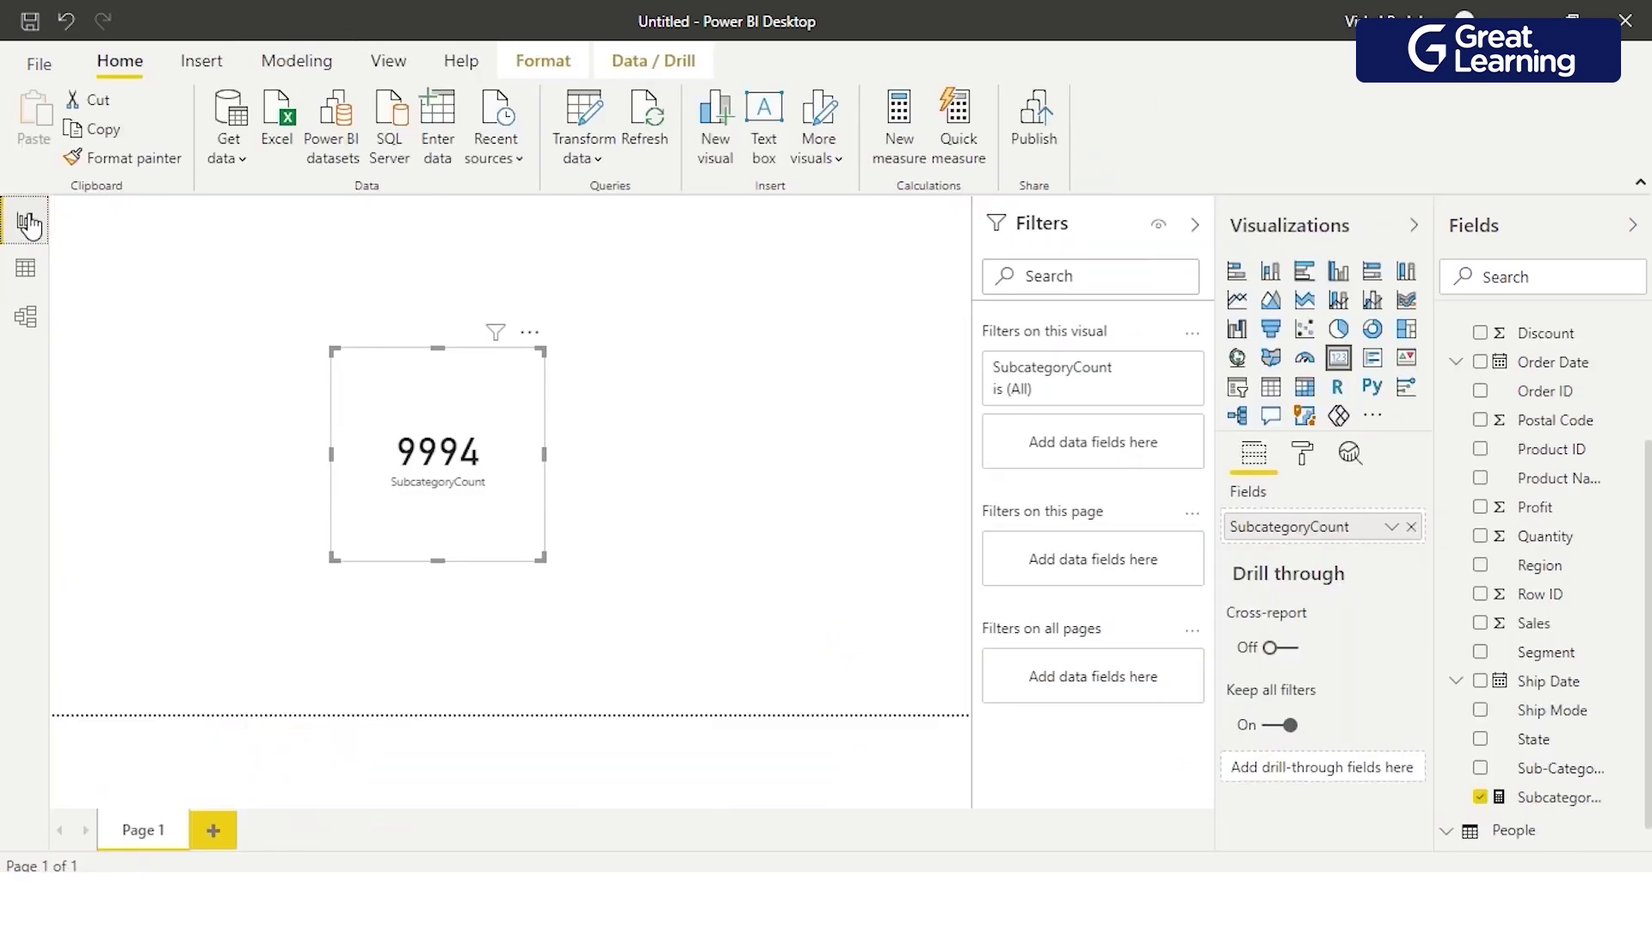
click(529, 332)
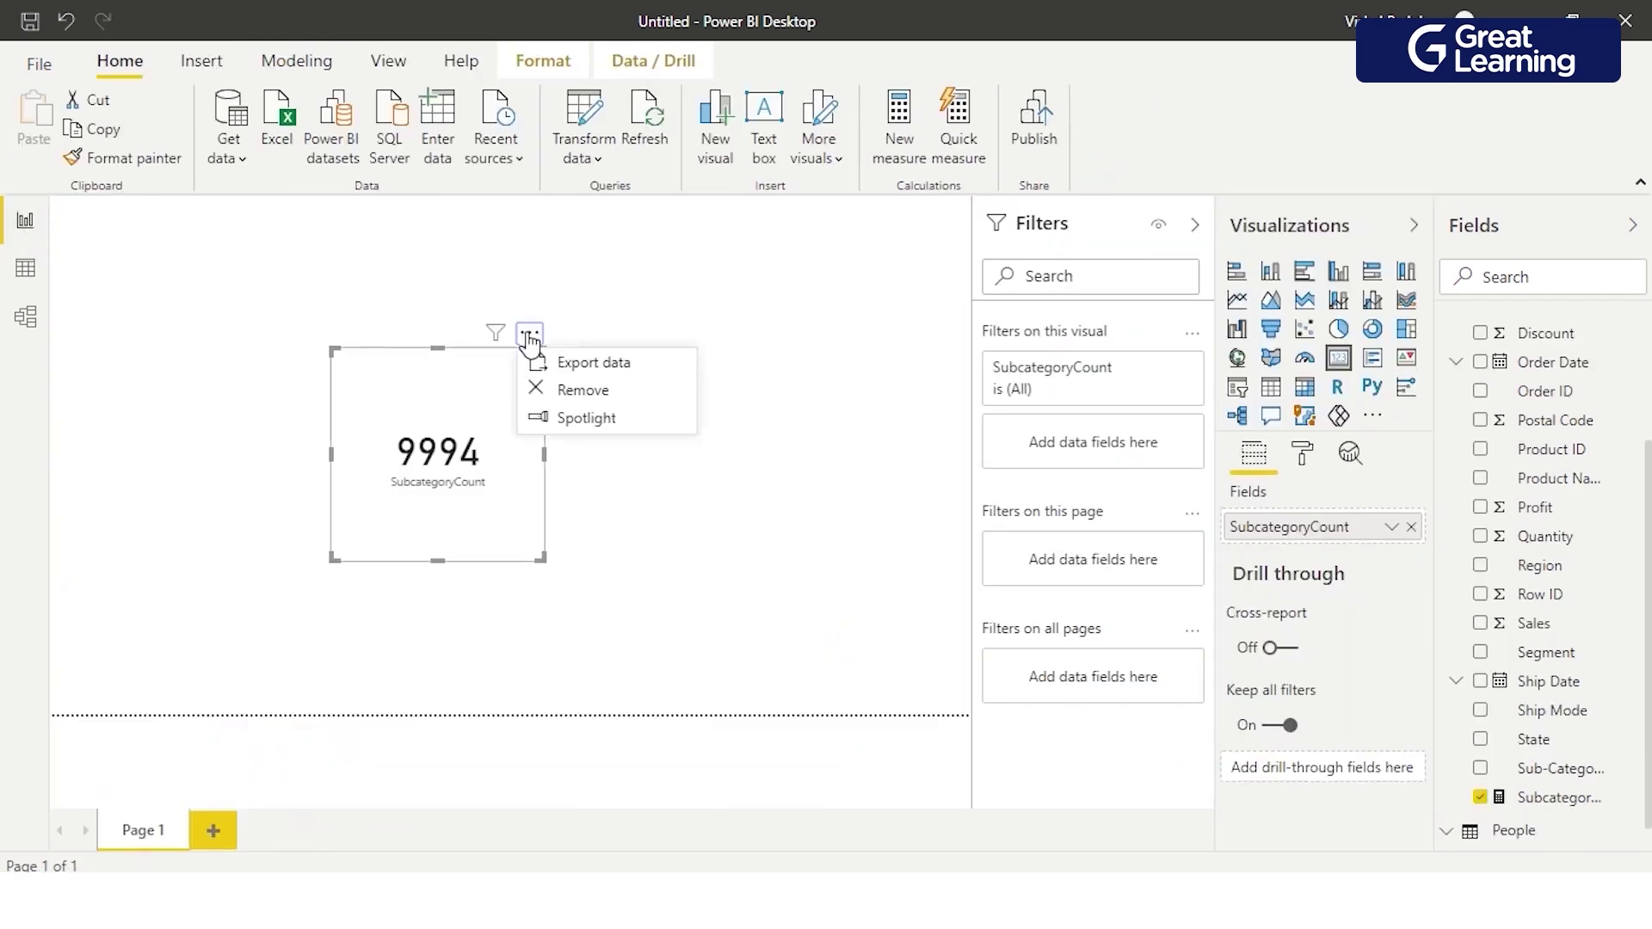
click(585, 394)
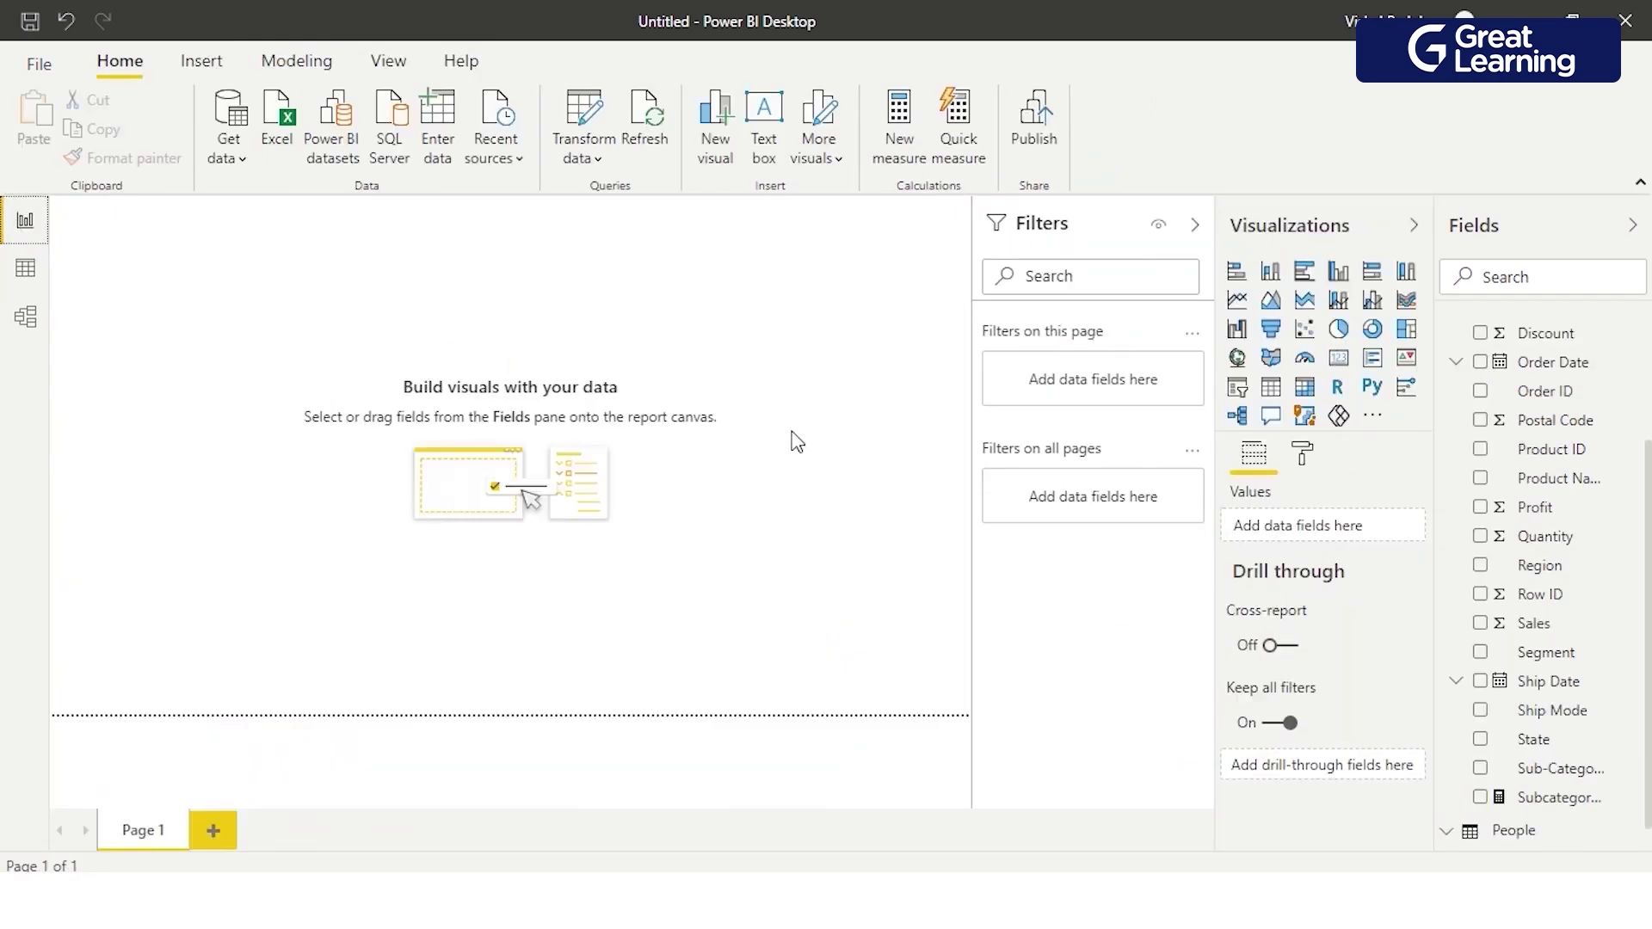
- Delete the SubcategoryCount measure from the Orders table and remove the column chart that uses it
click(1480, 798)
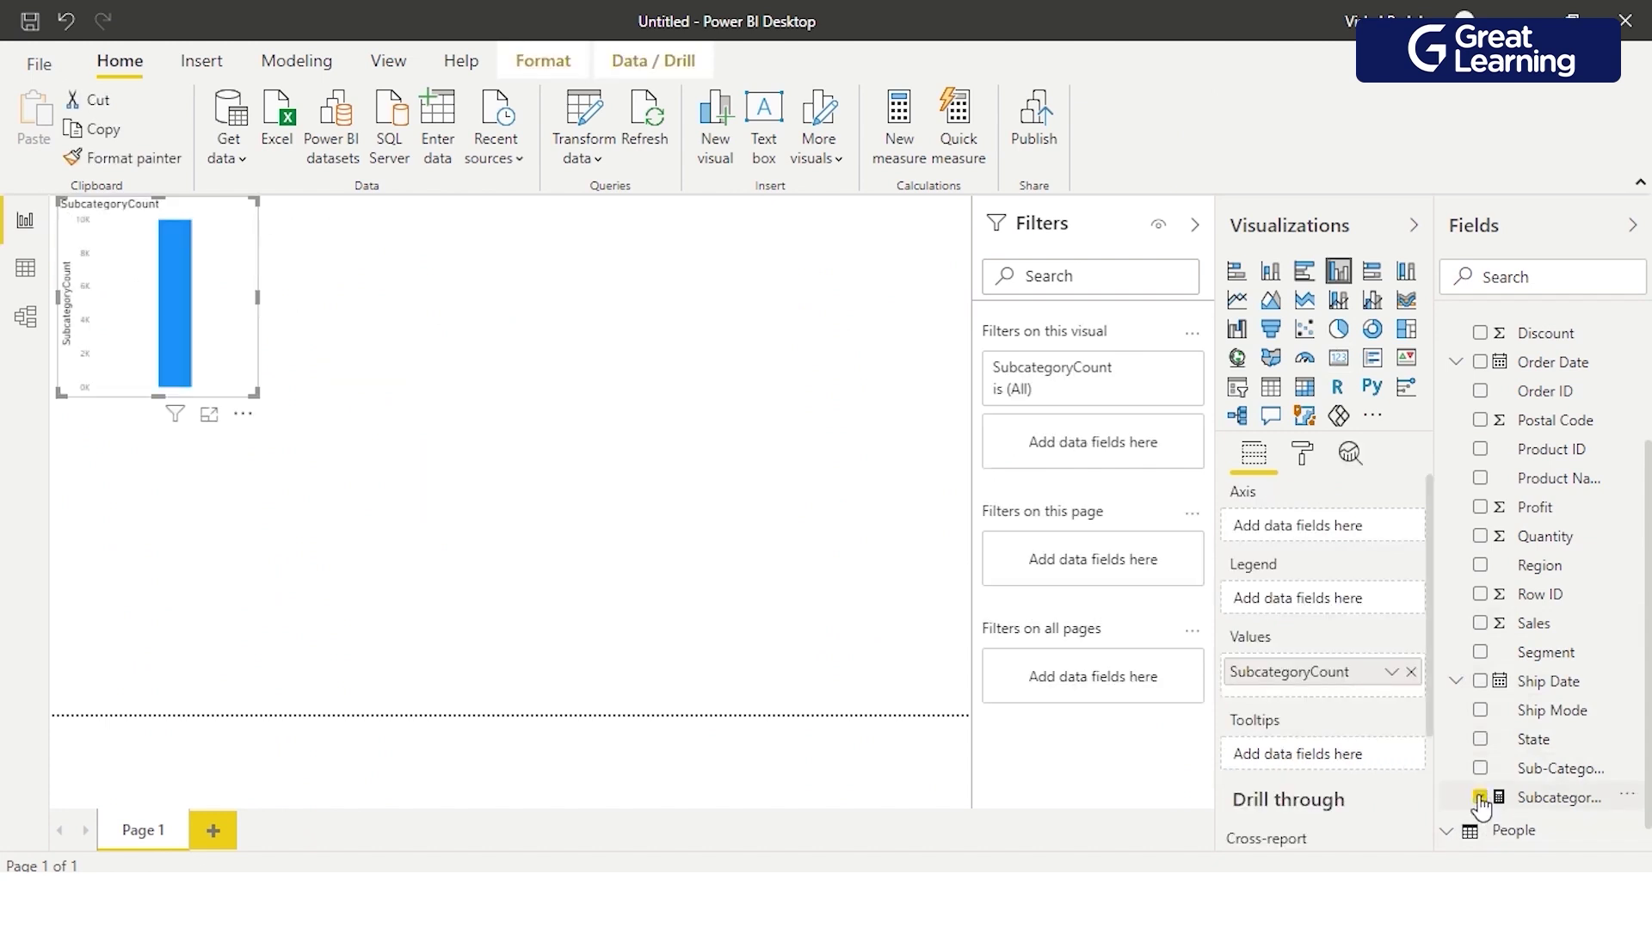
right_click(1478, 798)
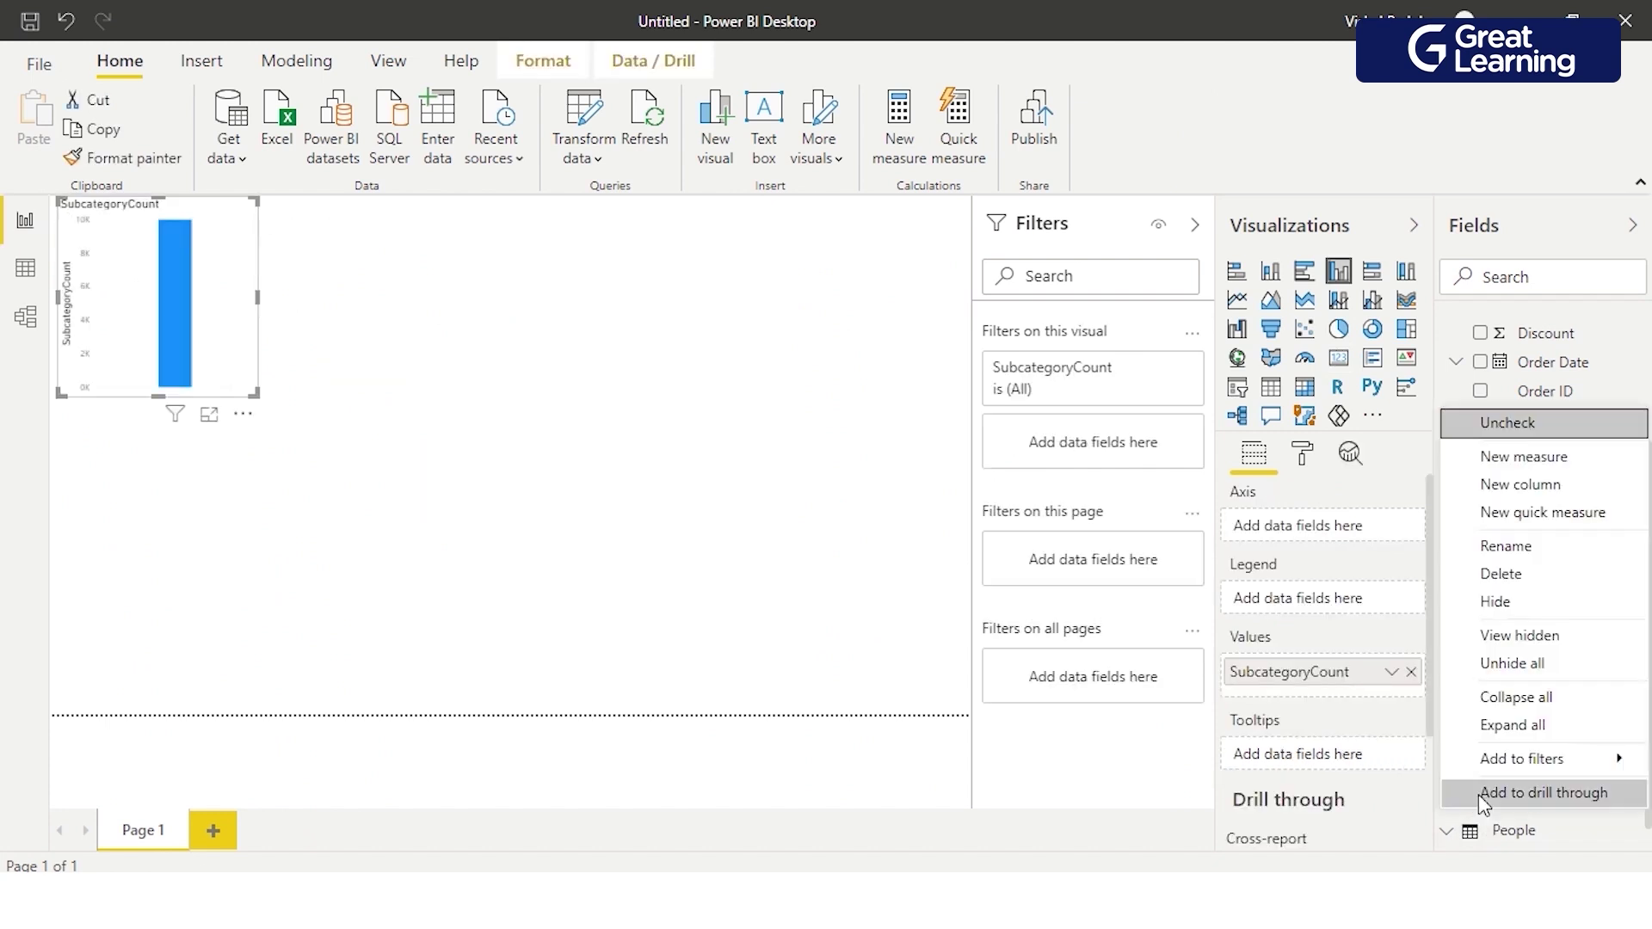
click(1502, 572)
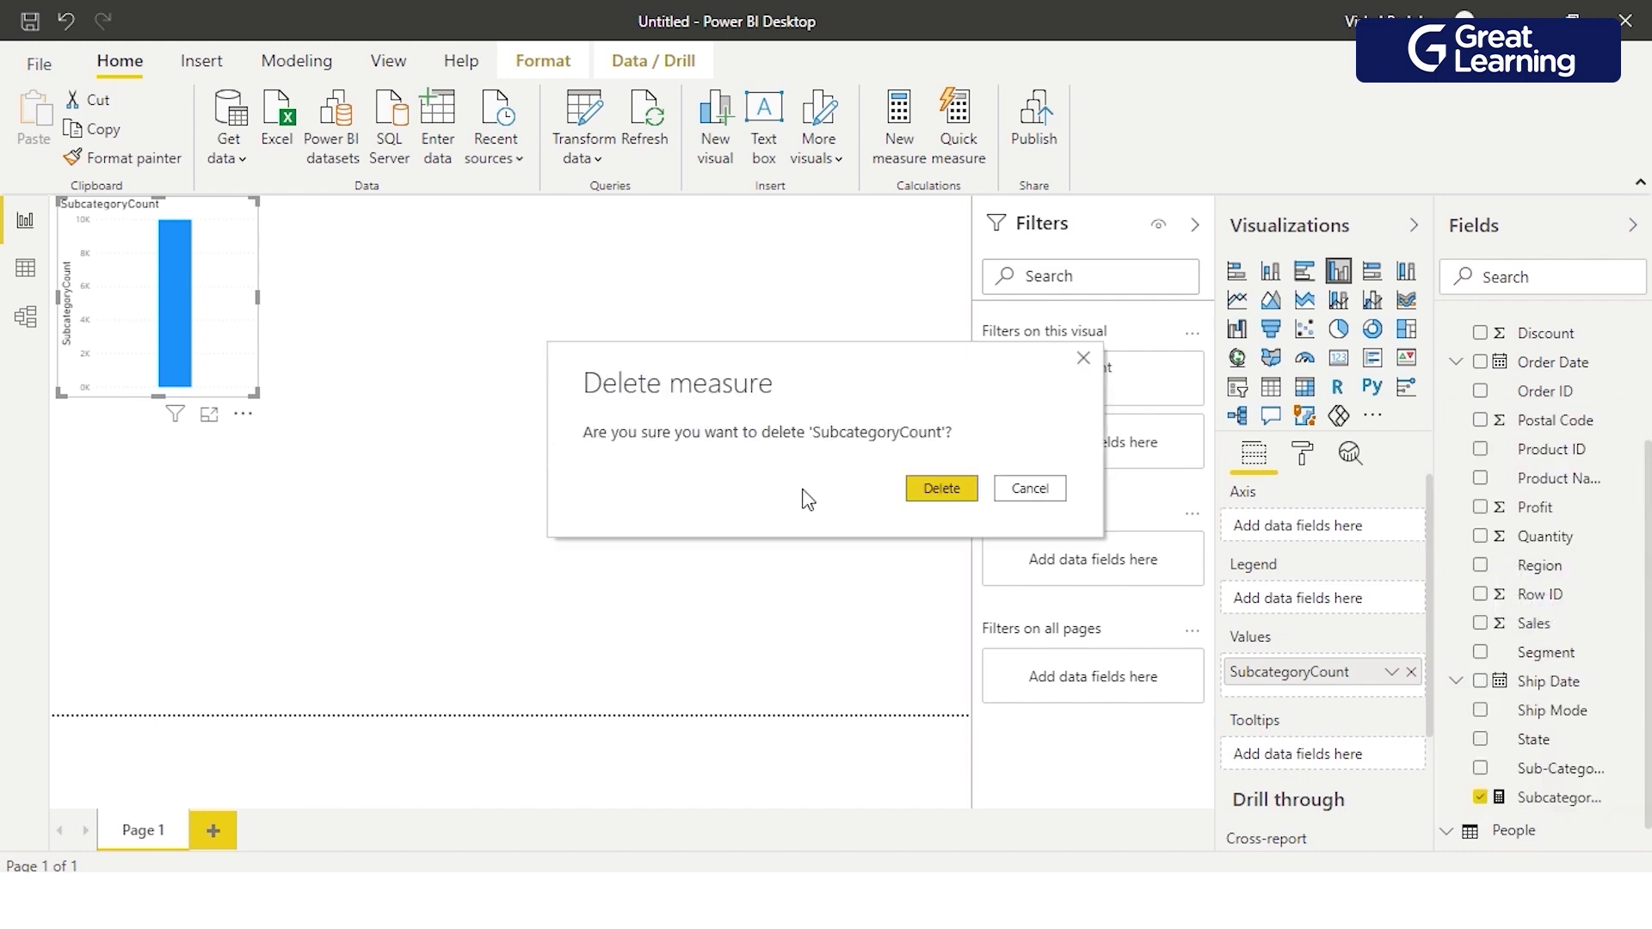
click(925, 498)
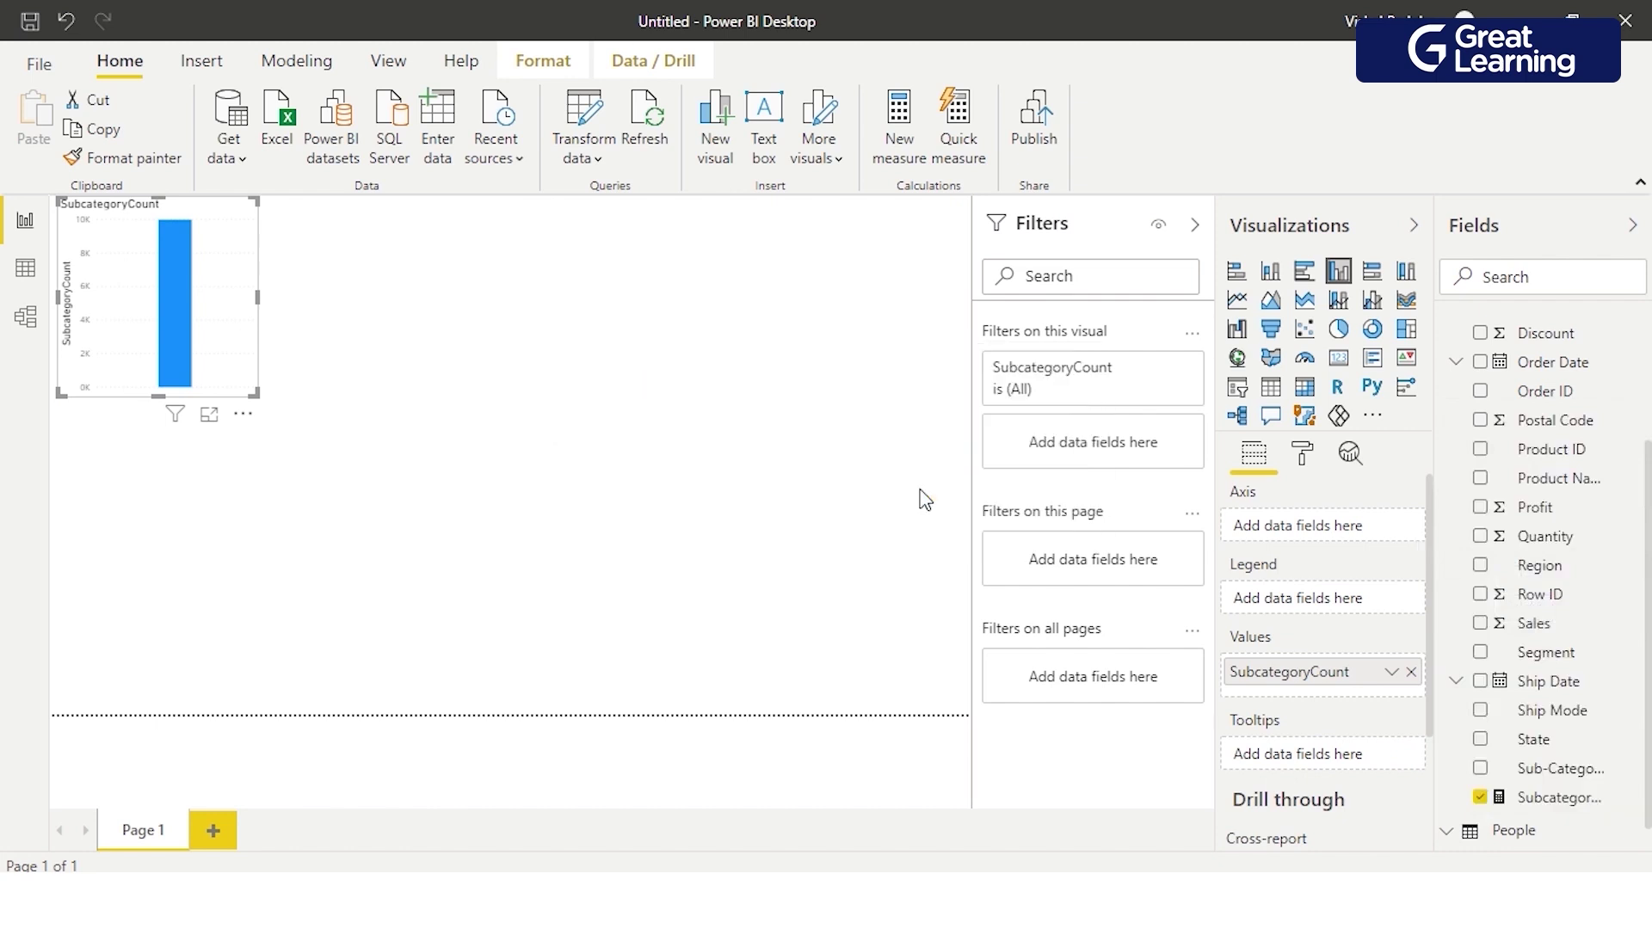
click(244, 417)
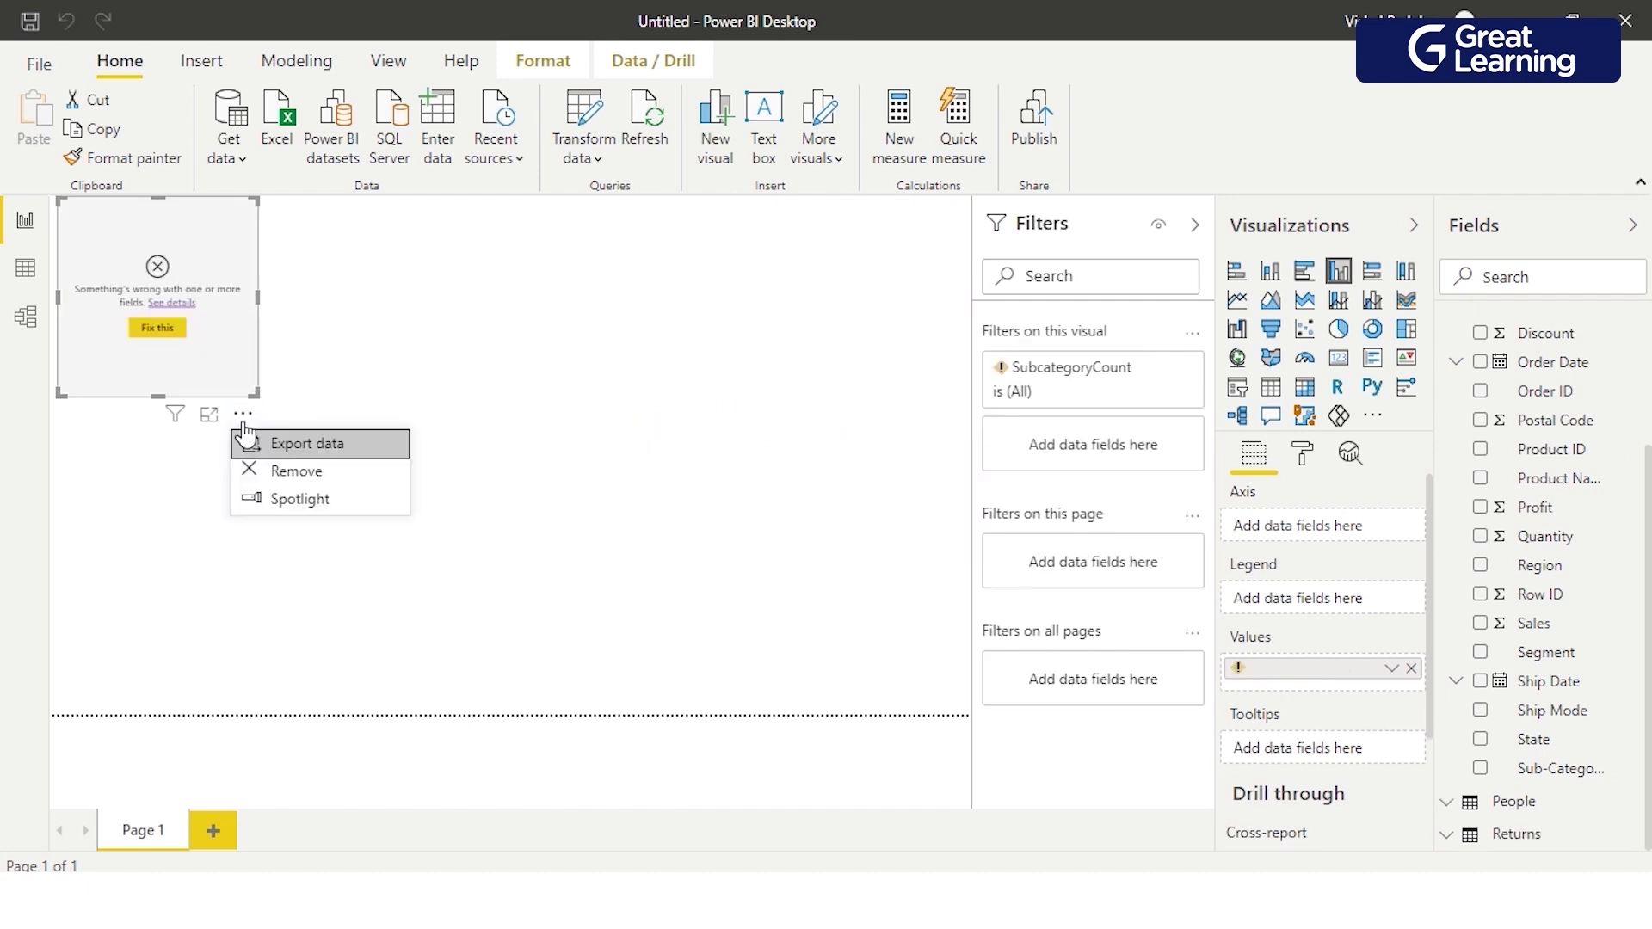
click(291, 478)
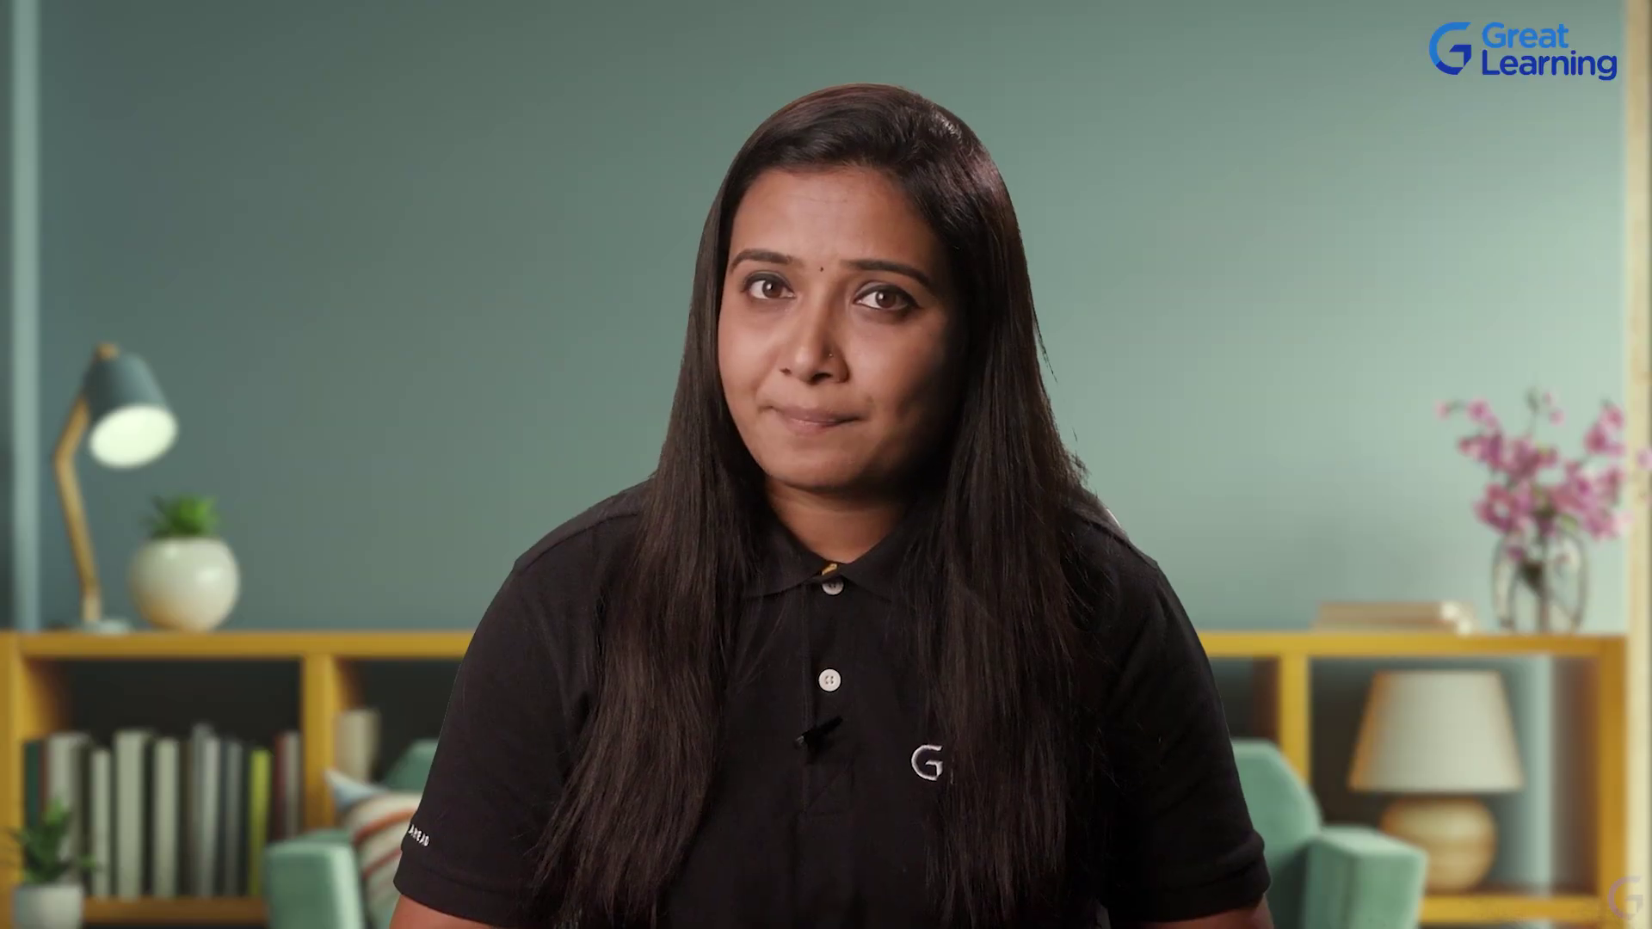